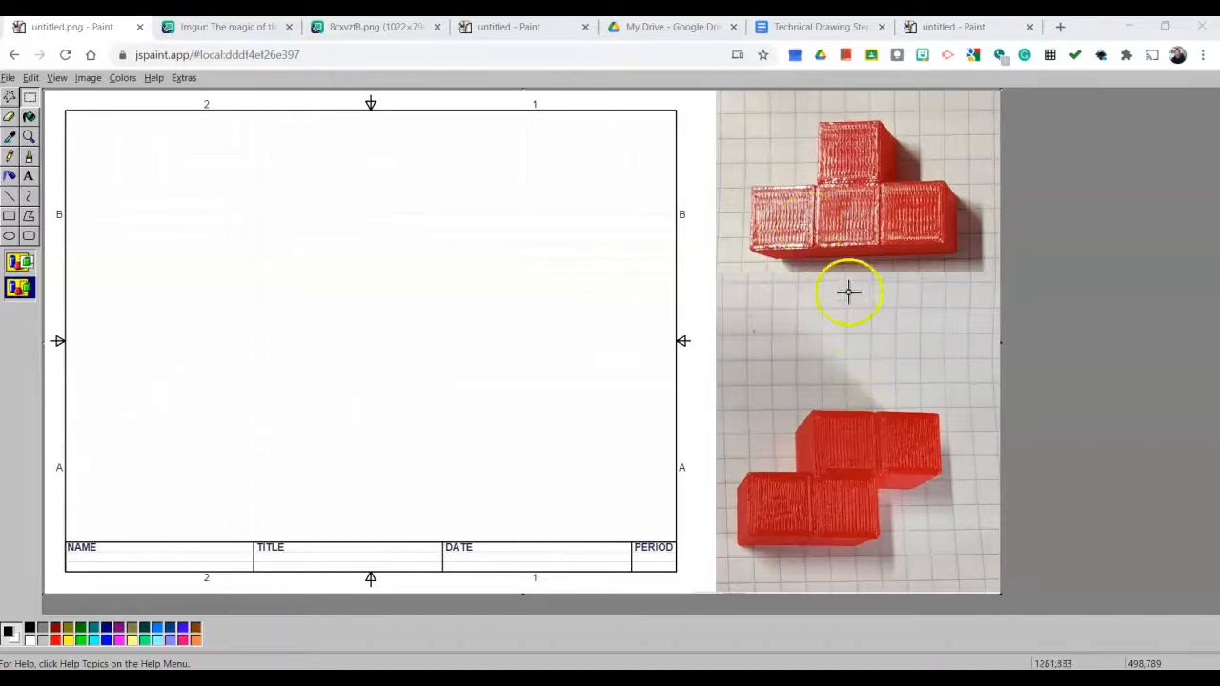
Switch to the Technical Drawing Steps document and open its jspaint.app link.
left_click(865, 420)
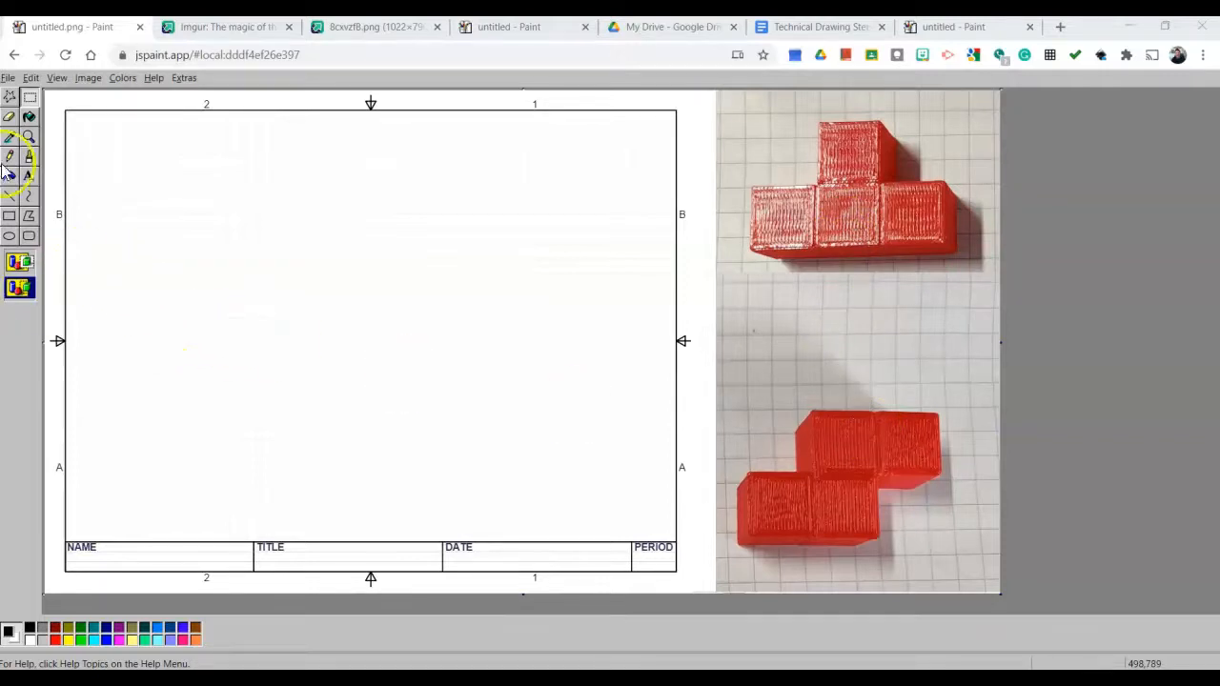
left_click(779, 26)
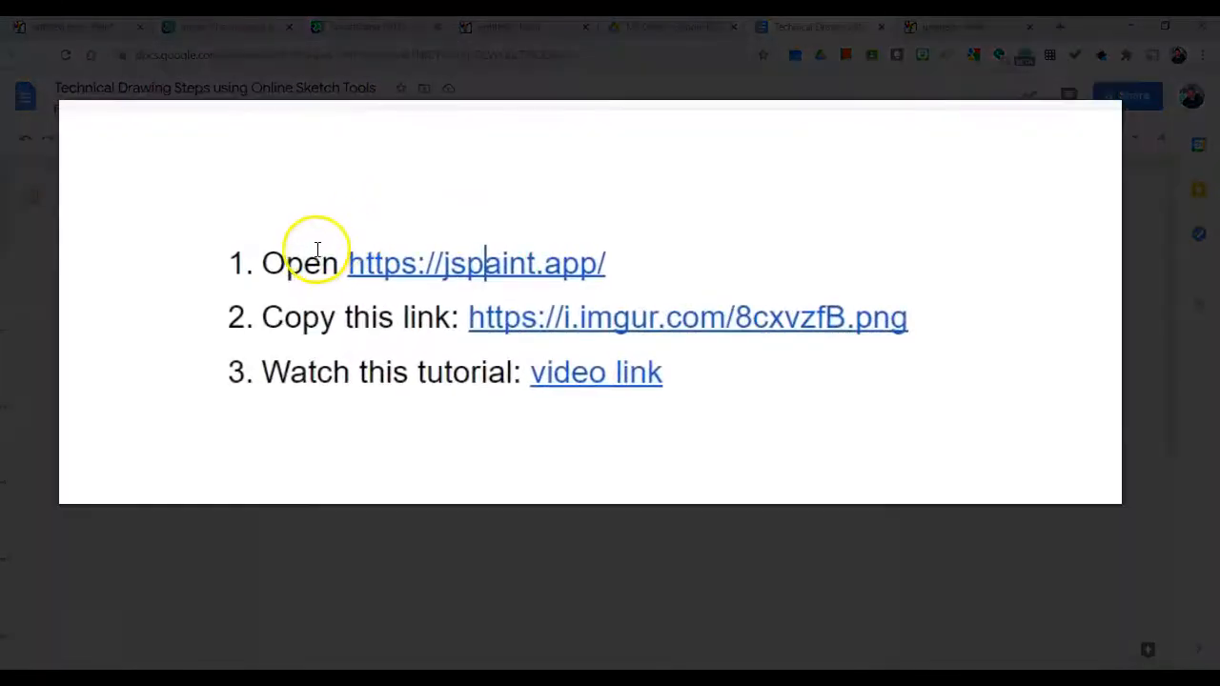
left_click(318, 252)
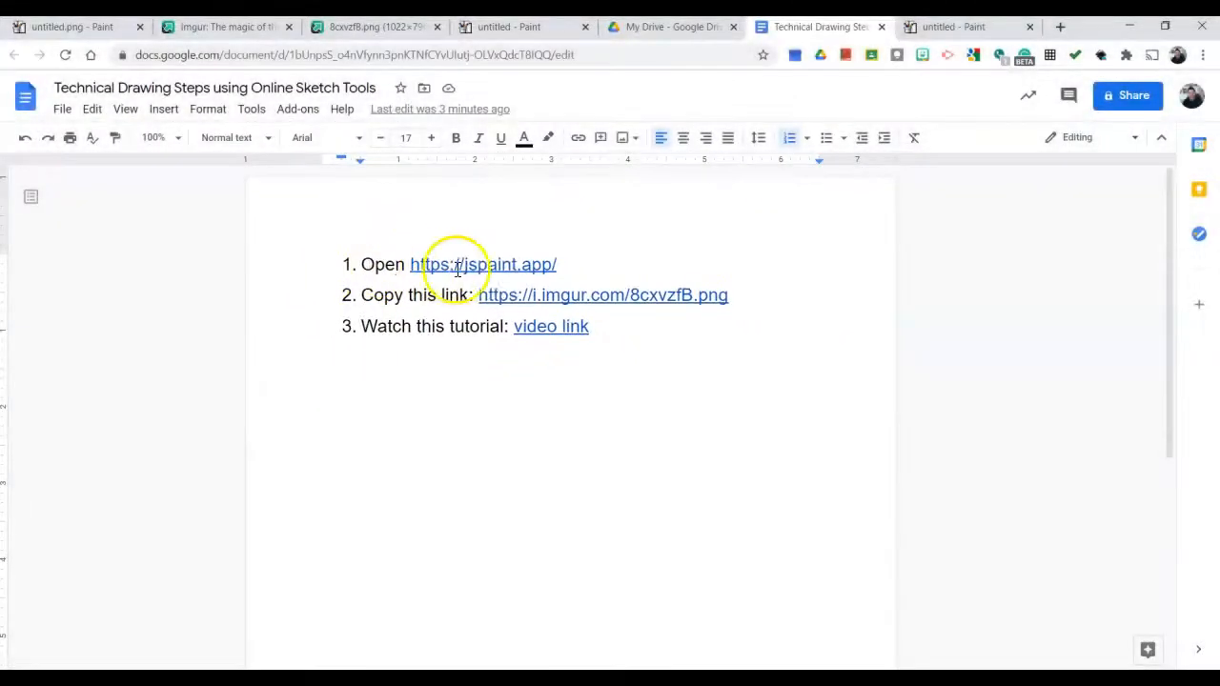
left_click(479, 264)
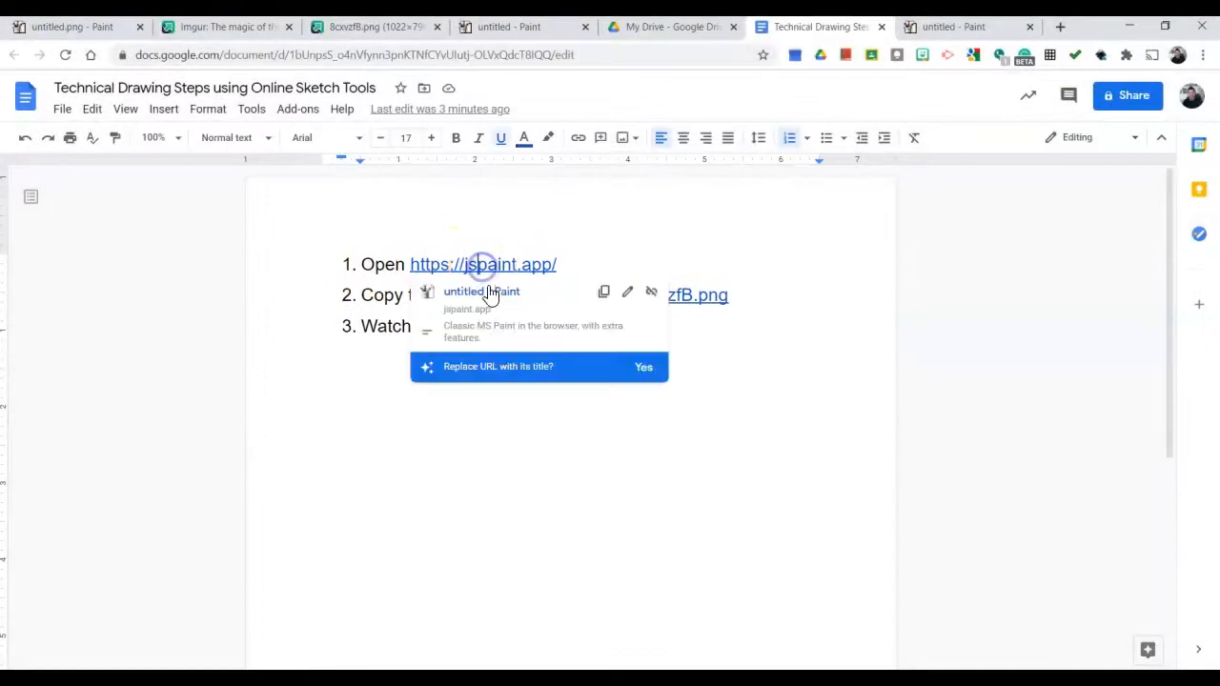
left_click(488, 294)
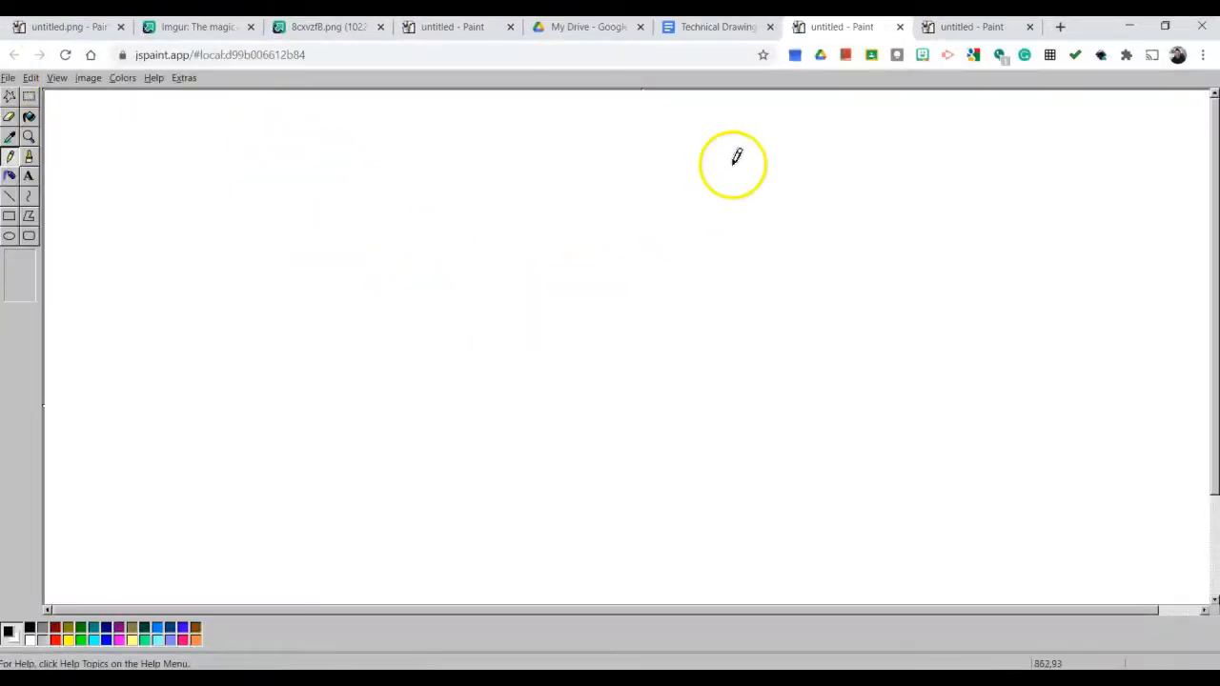
left_click(705, 29)
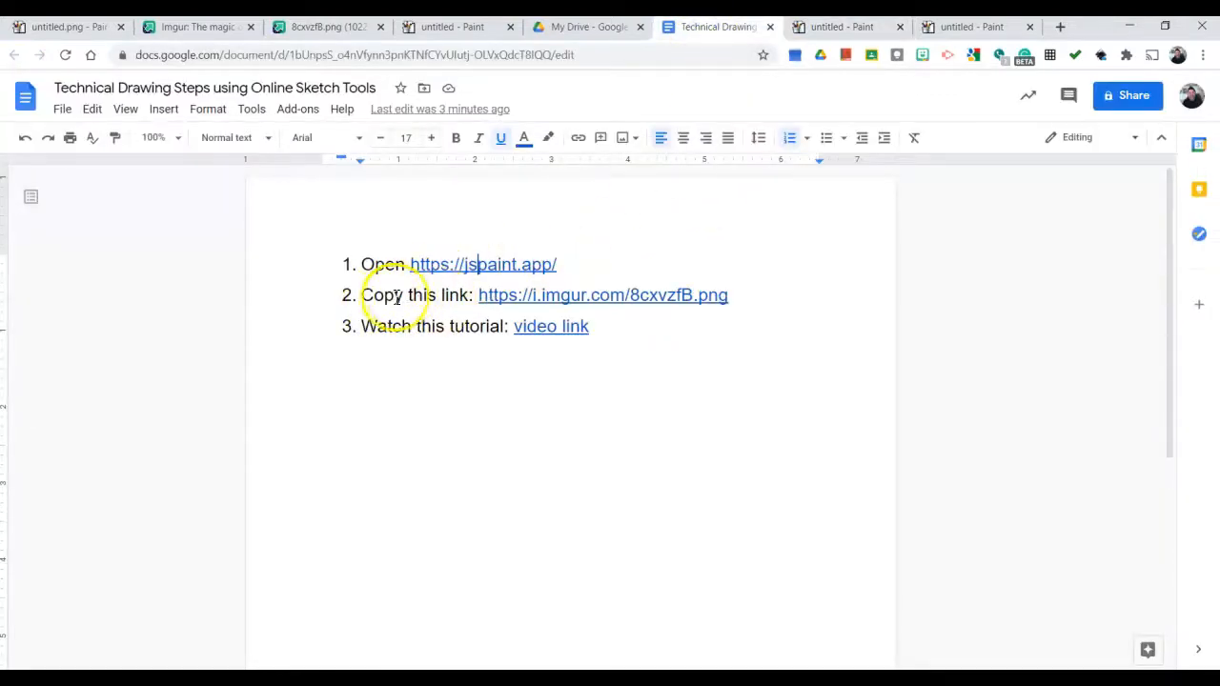
left_click(519, 298)
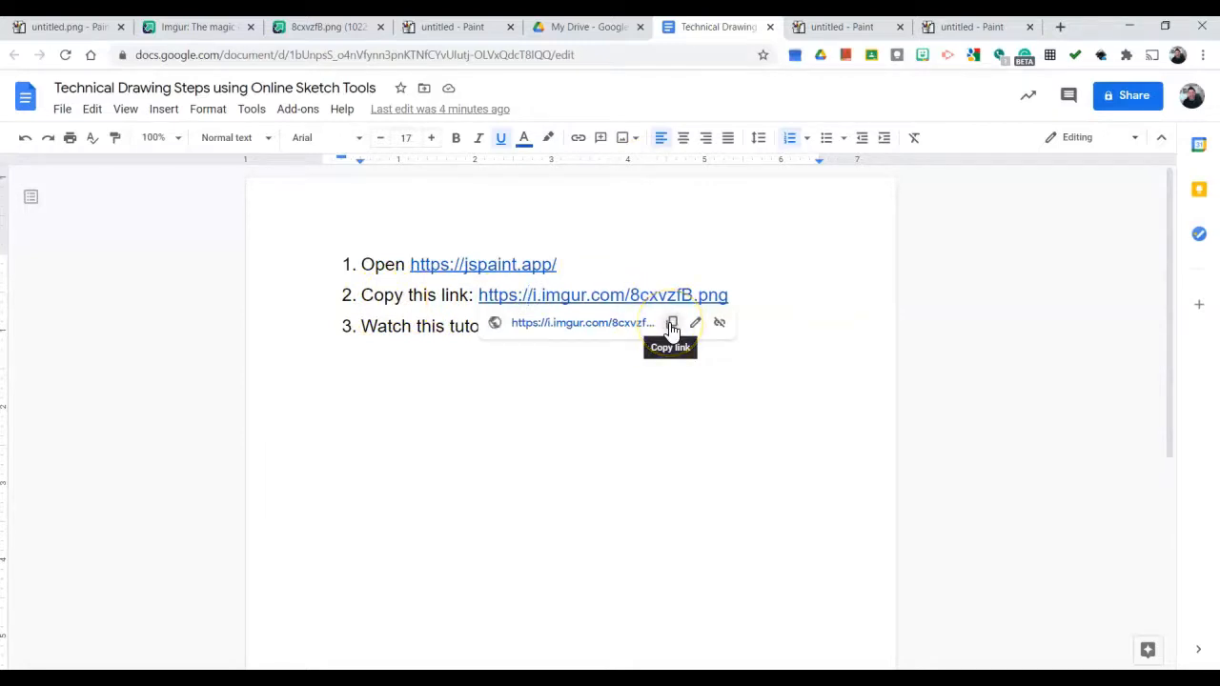
left_click_drag(753, 297, 459, 294)
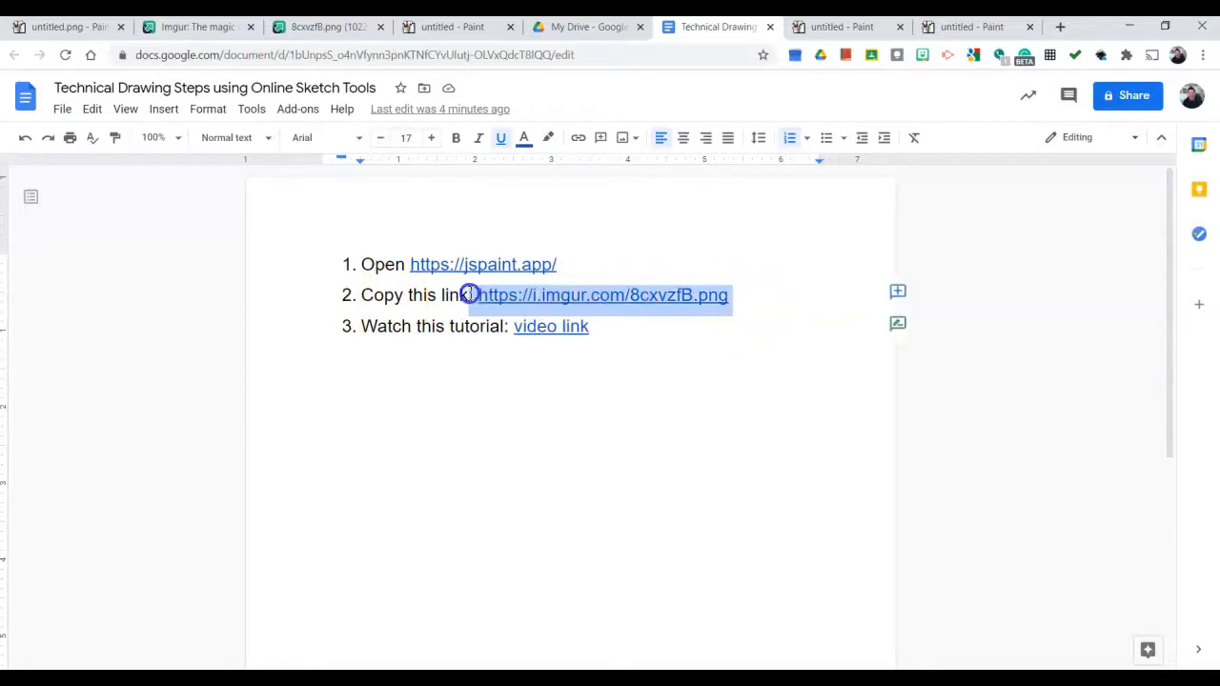
right_click(577, 305)
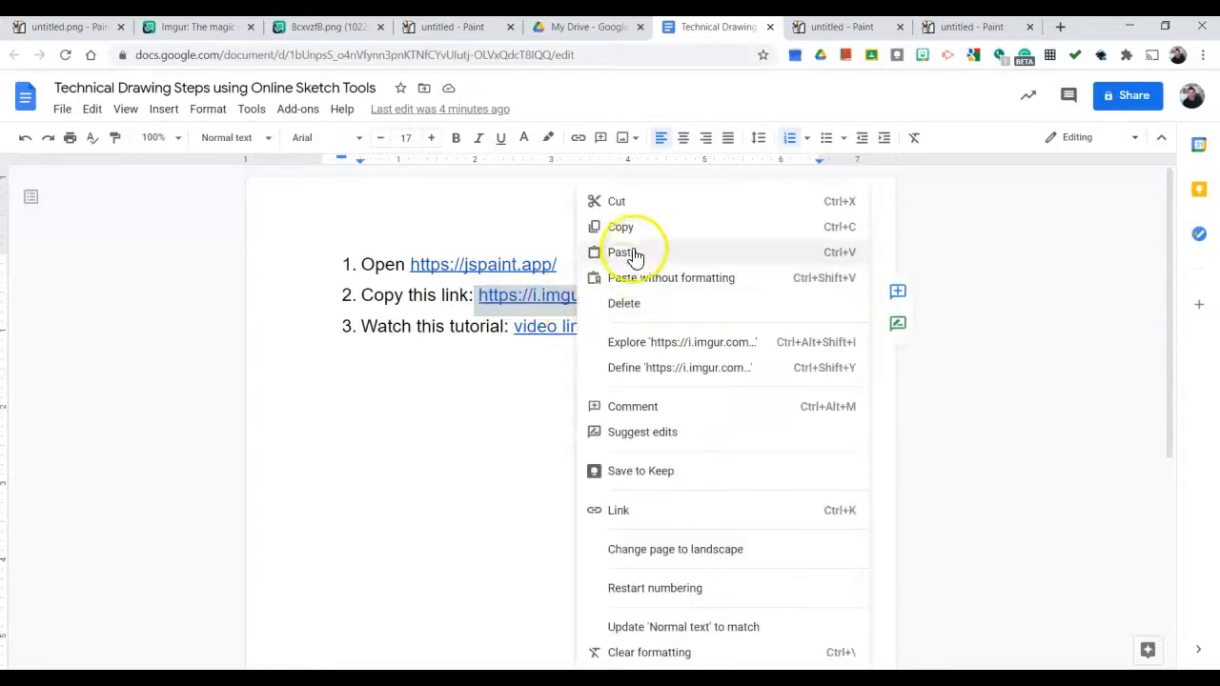
left_click(445, 290)
left_click(627, 297)
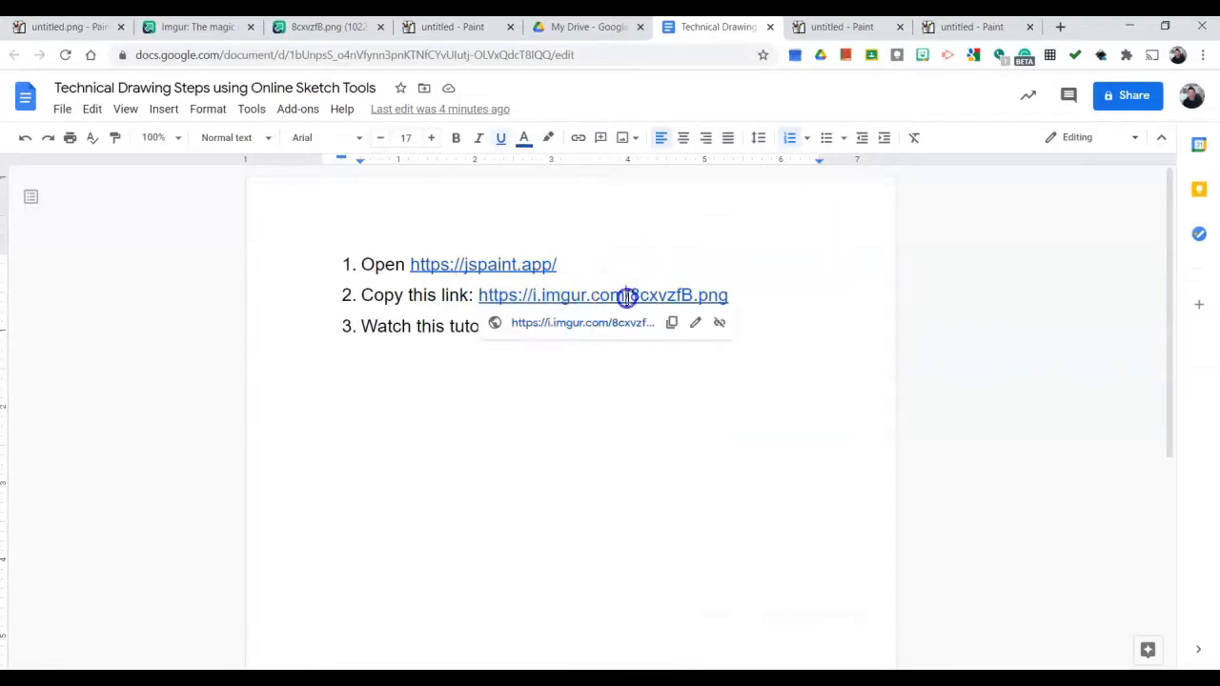
left_click(671, 323)
left_click(668, 332)
Switch to the newly opened Paint canvas and load the drawing template from the copied imgur URL.
left_click(834, 29)
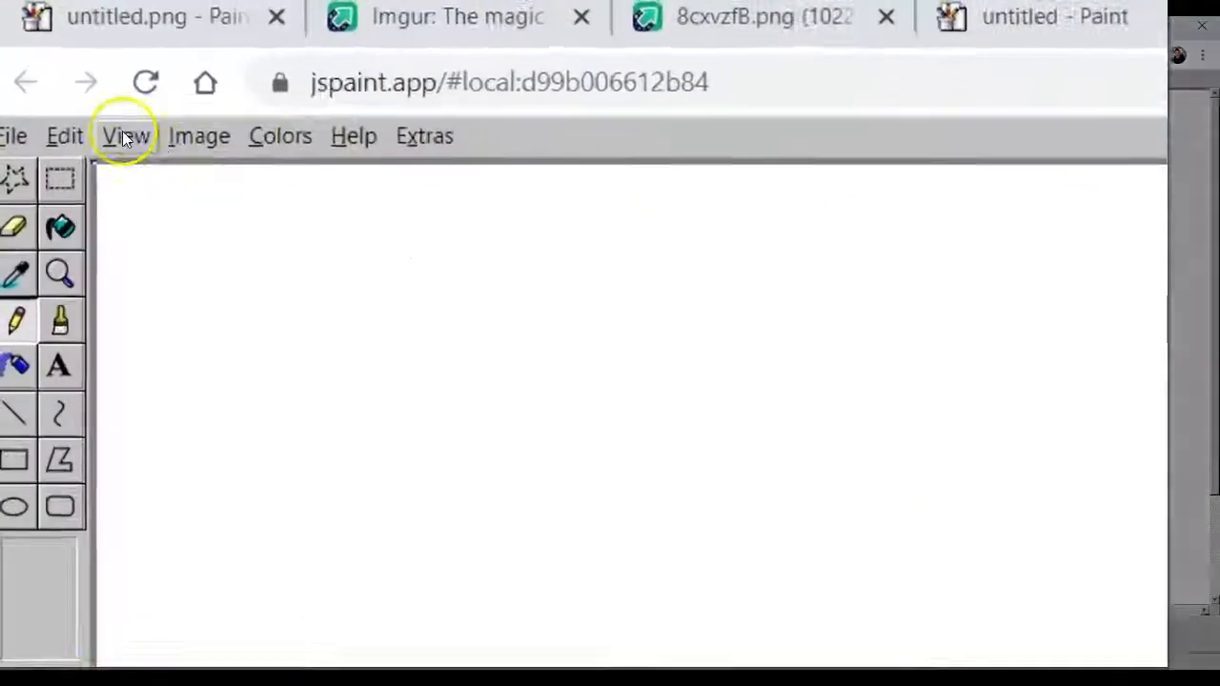
left_click(16, 78)
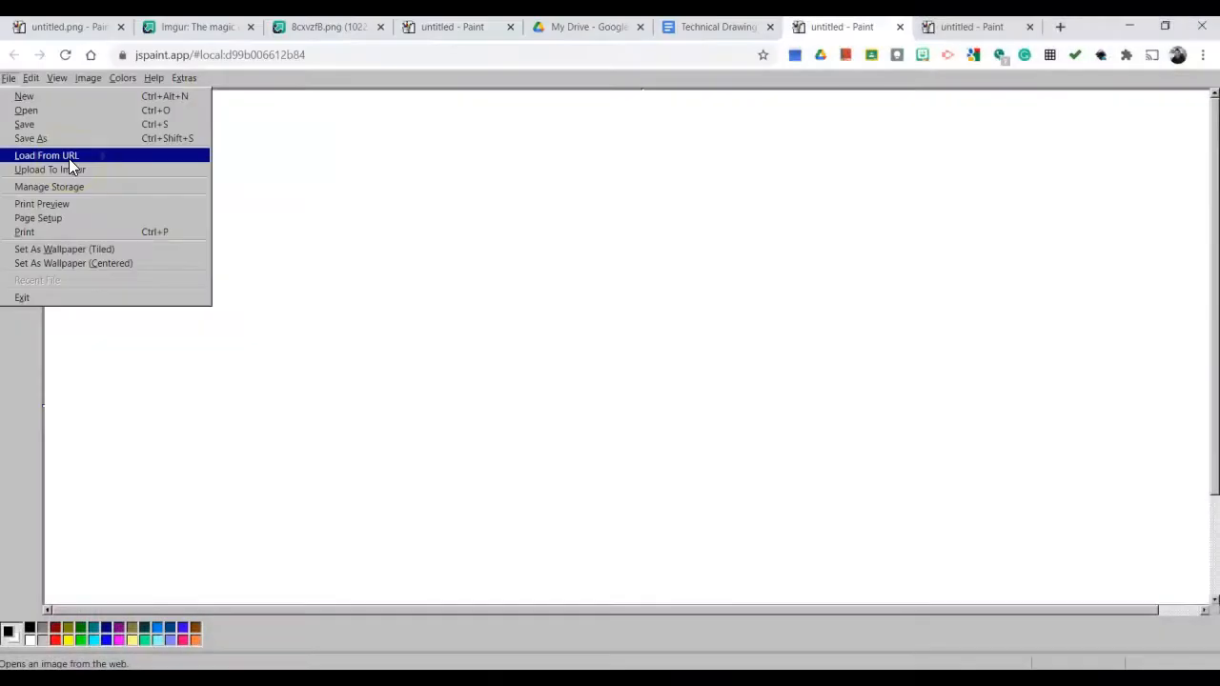
left_click(68, 159)
right_click(591, 370)
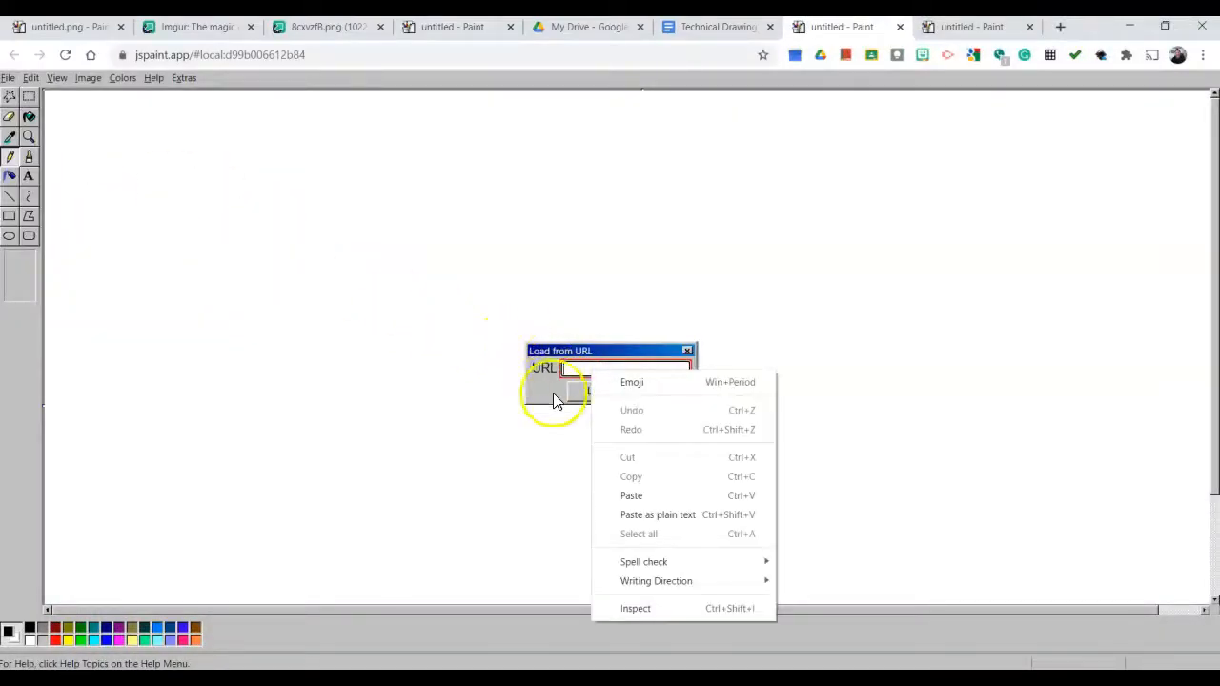
left_click(632, 495)
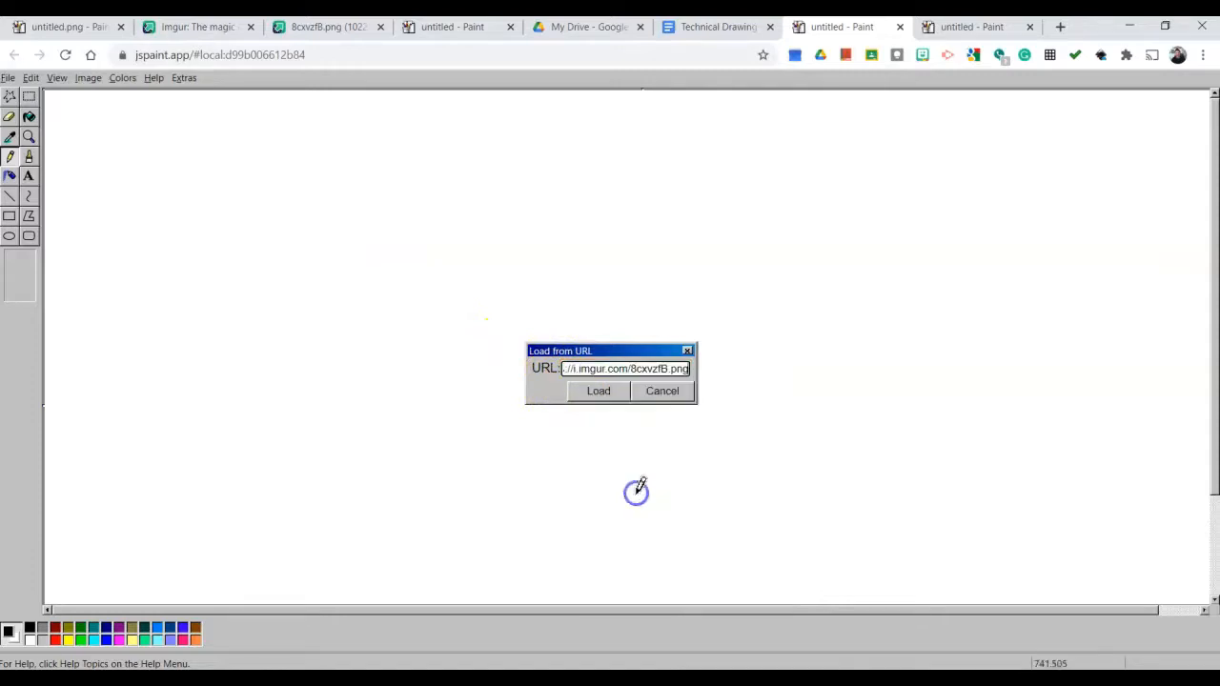
left_click(610, 395)
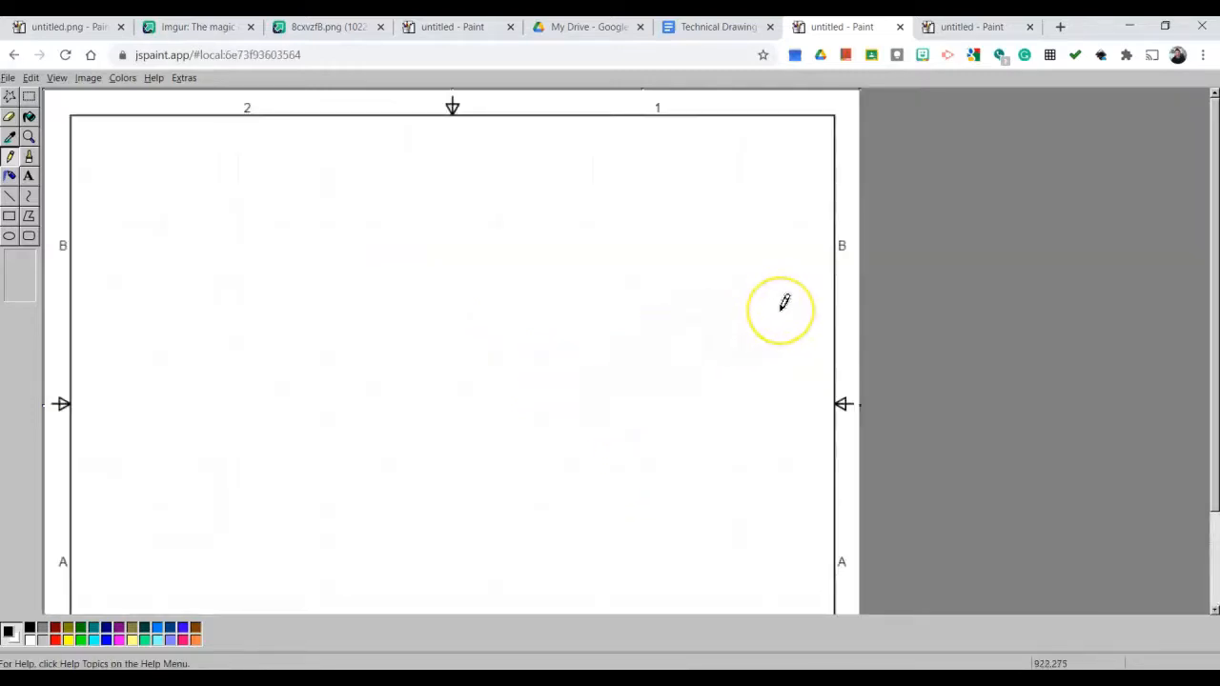
Look over the loaded drawing template and zoom it to the window.
scroll(783, 303, "down", 2)
scroll(783, 302, "up", 2)
scroll(773, 313, "down", 2)
scroll(773, 313, "up", 2)
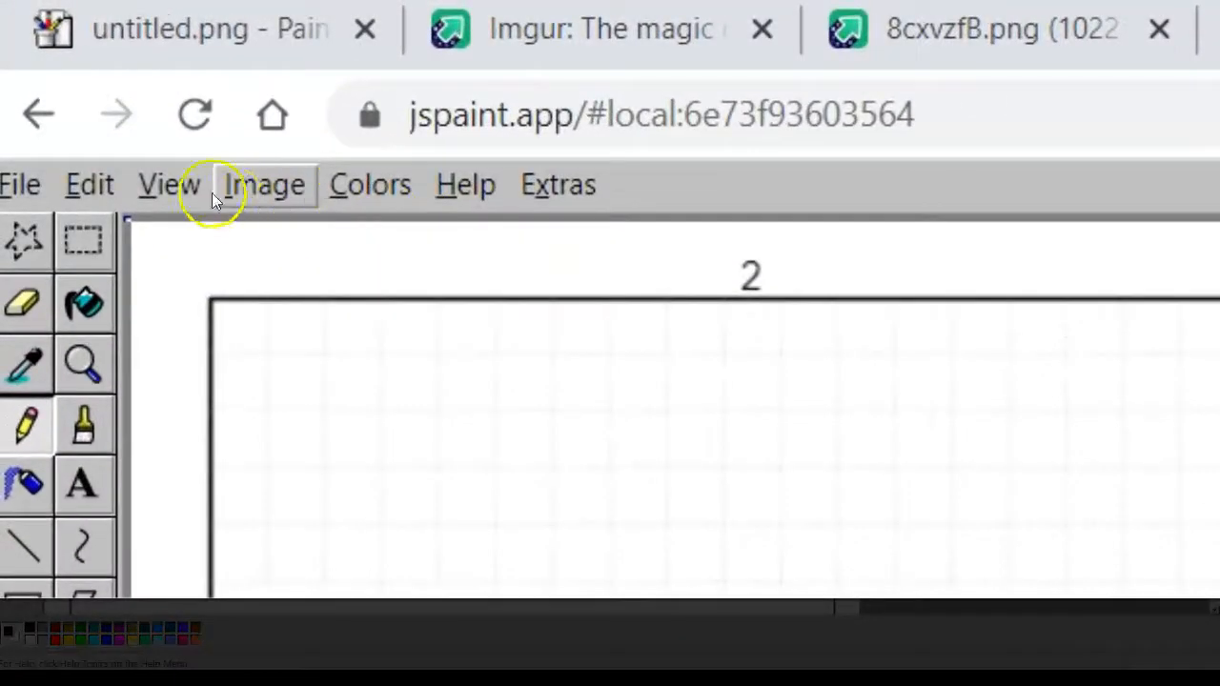
left_click(195, 181)
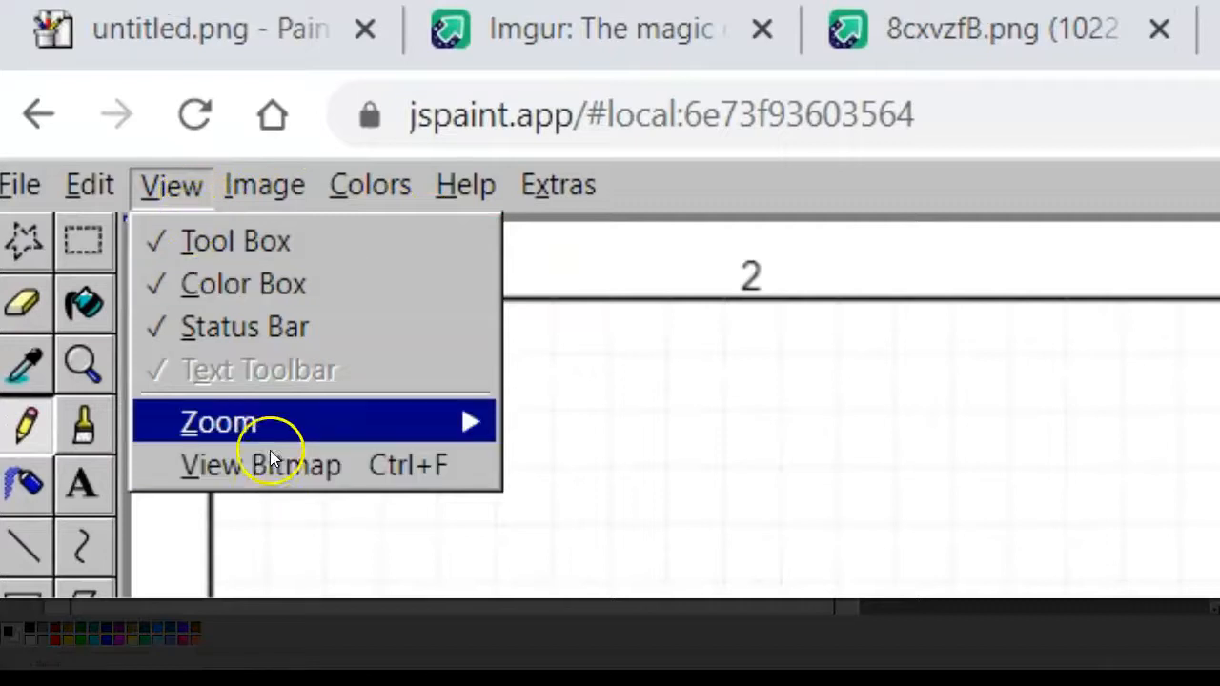
mouse_move(329, 429)
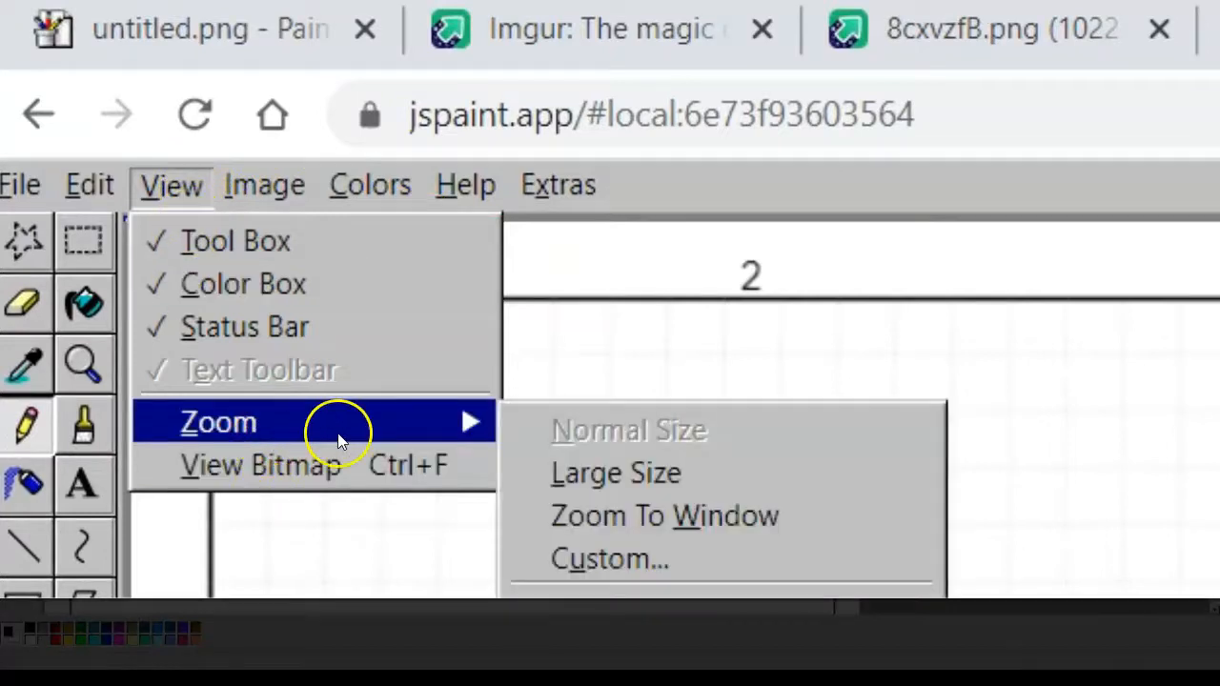
left_click(600, 514)
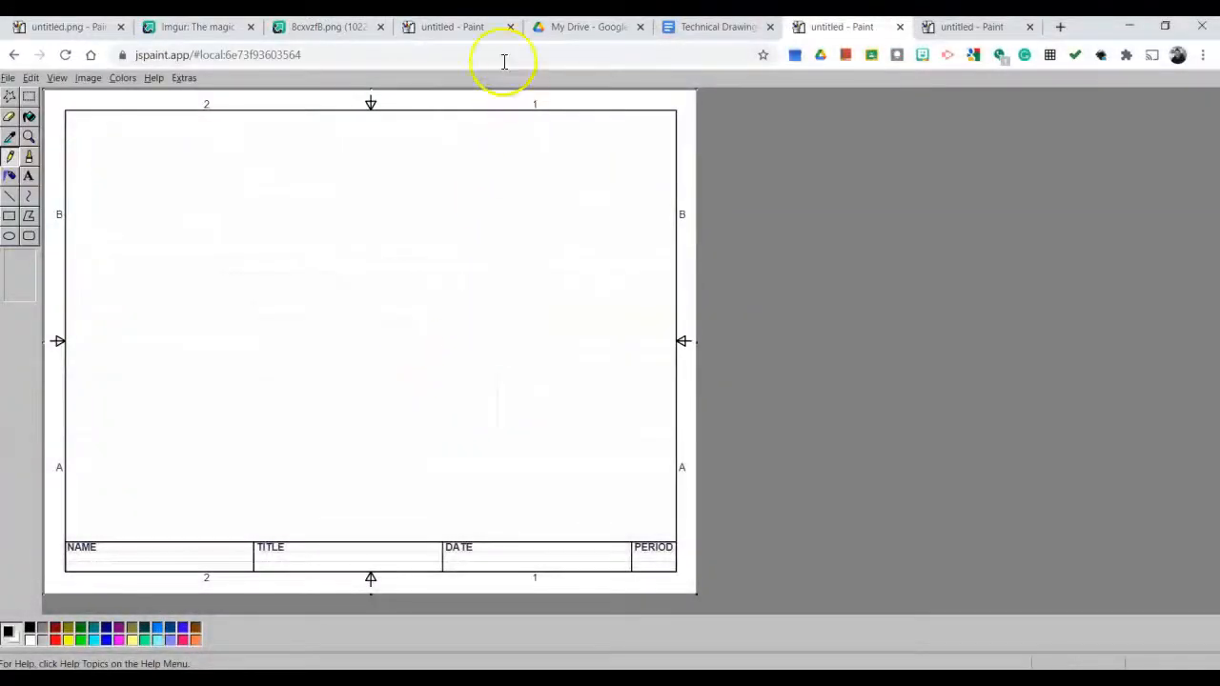
Switch to the untitled.png Paint drawing that holds the template beside the two photos of red blocks.
left_click(474, 36)
left_click(593, 32)
left_click(702, 28)
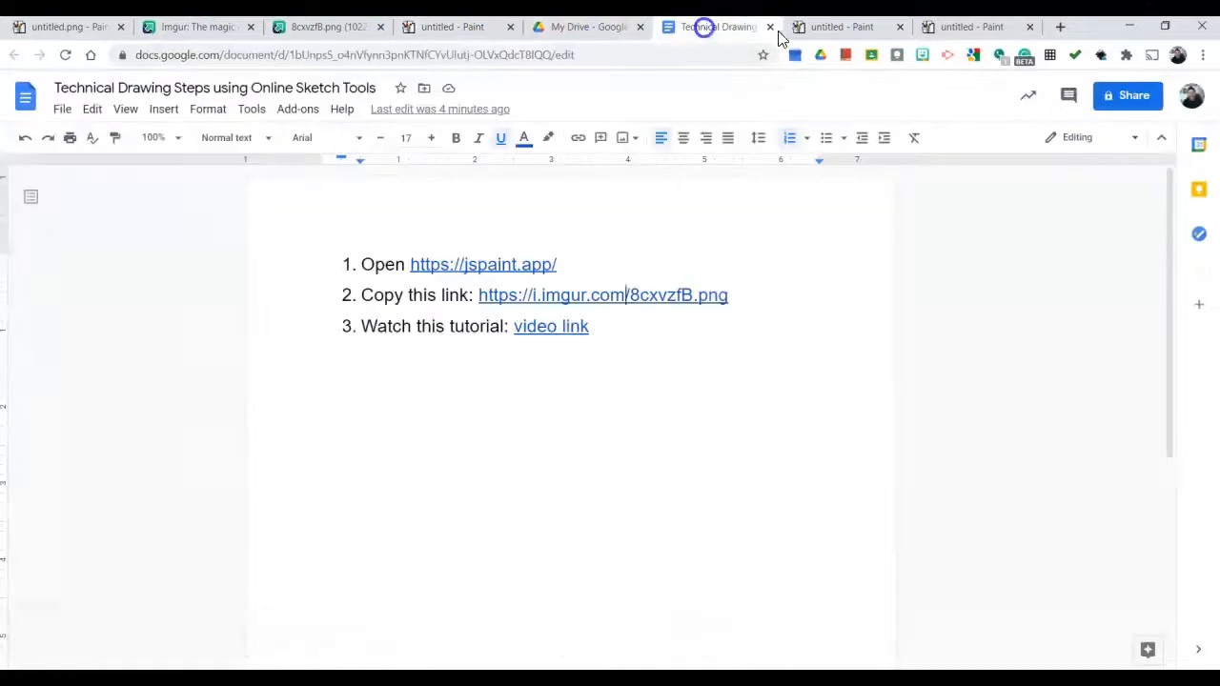
left_click(852, 30)
left_click(937, 33)
left_click(863, 32)
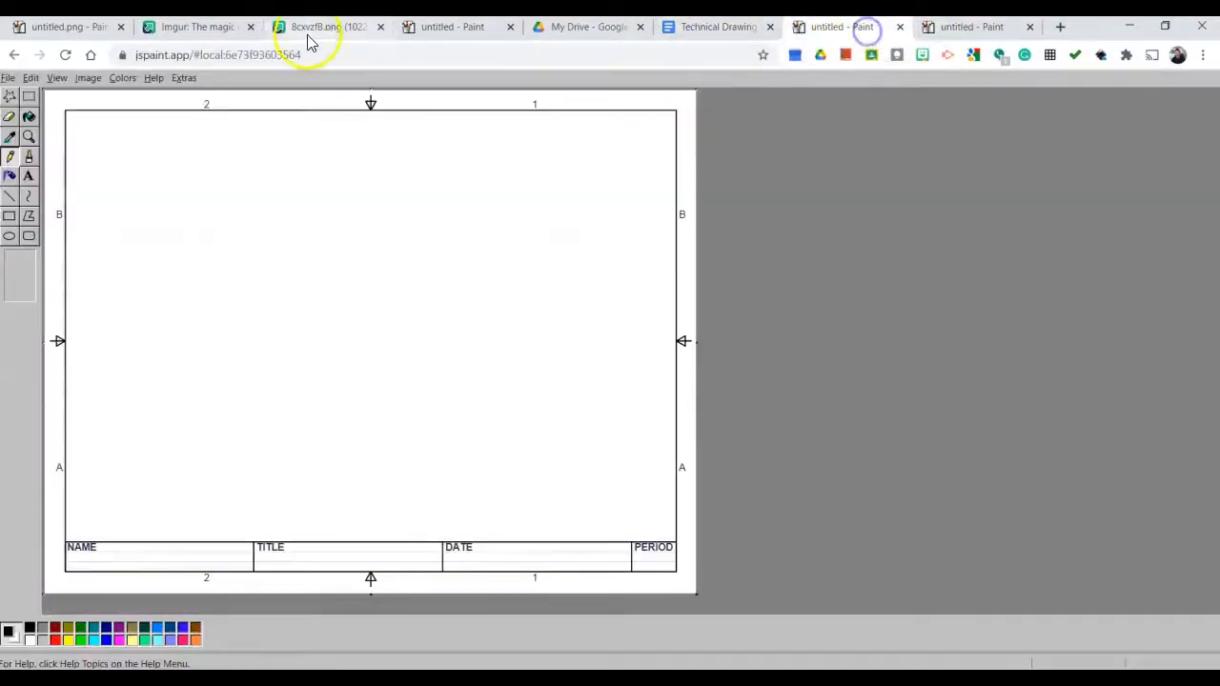
left_click(314, 35)
left_click(85, 32)
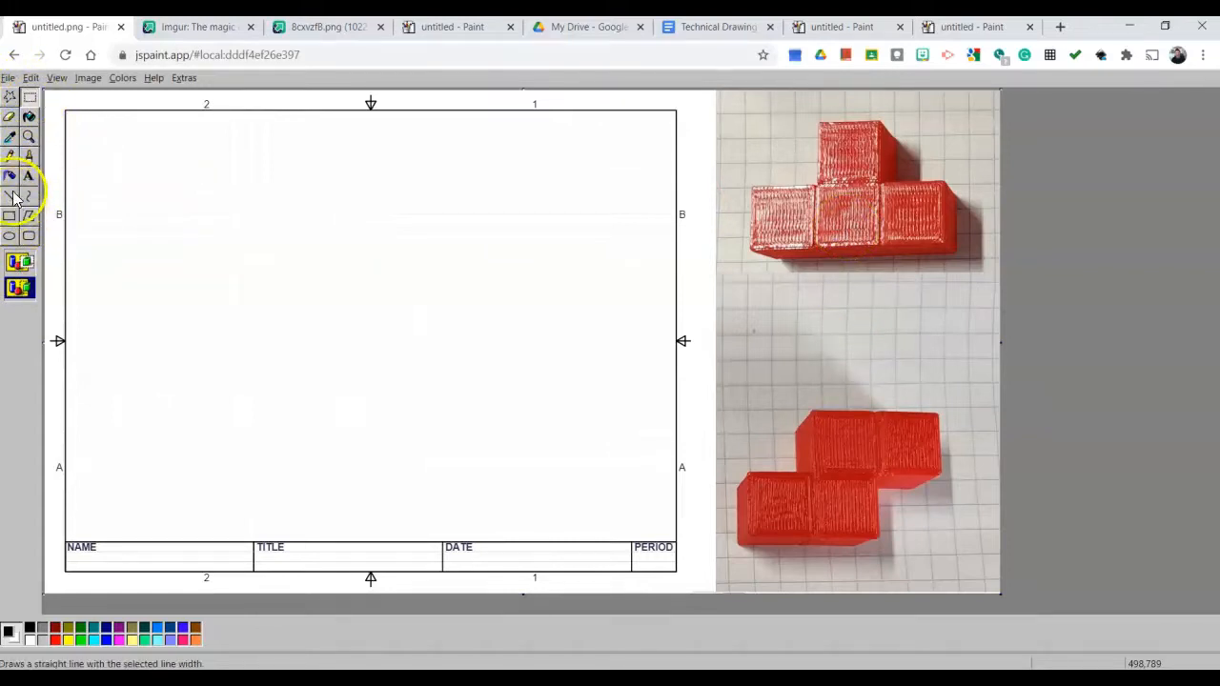
With the Line tool at the second-thinnest width, draw a very short horizontal line in zone A2, trying horizontal, vertical and diagonal directions first.
left_click(30, 157)
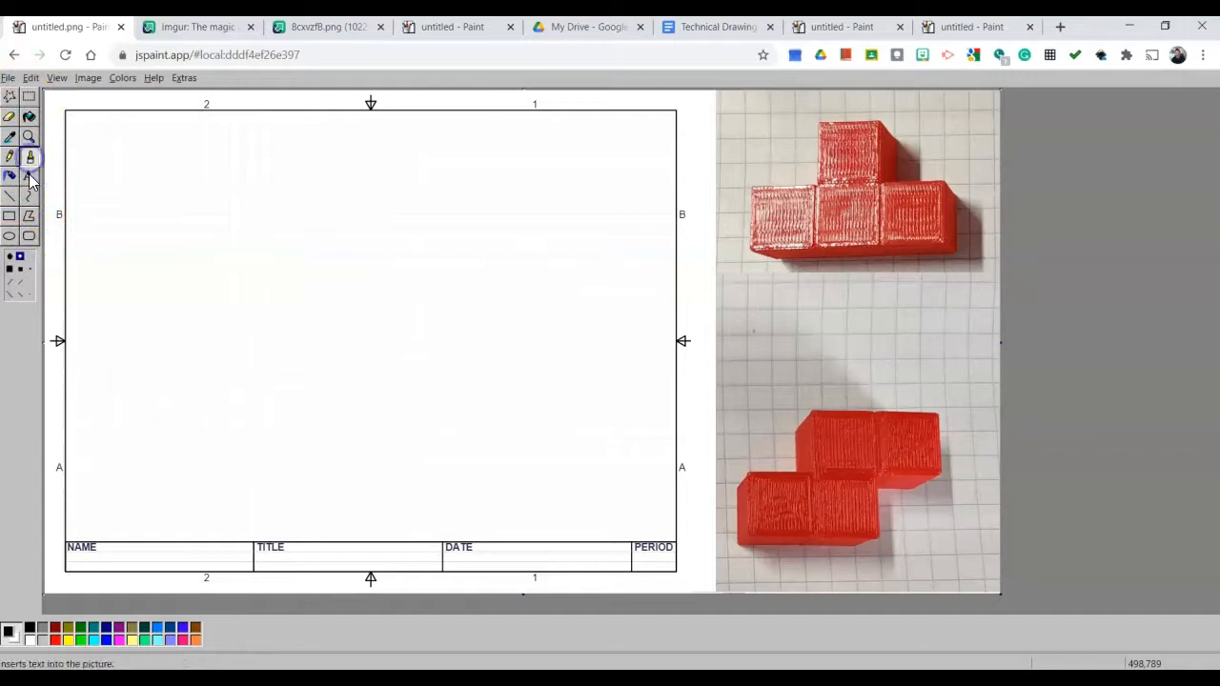
left_click(30, 179)
left_click(9, 199)
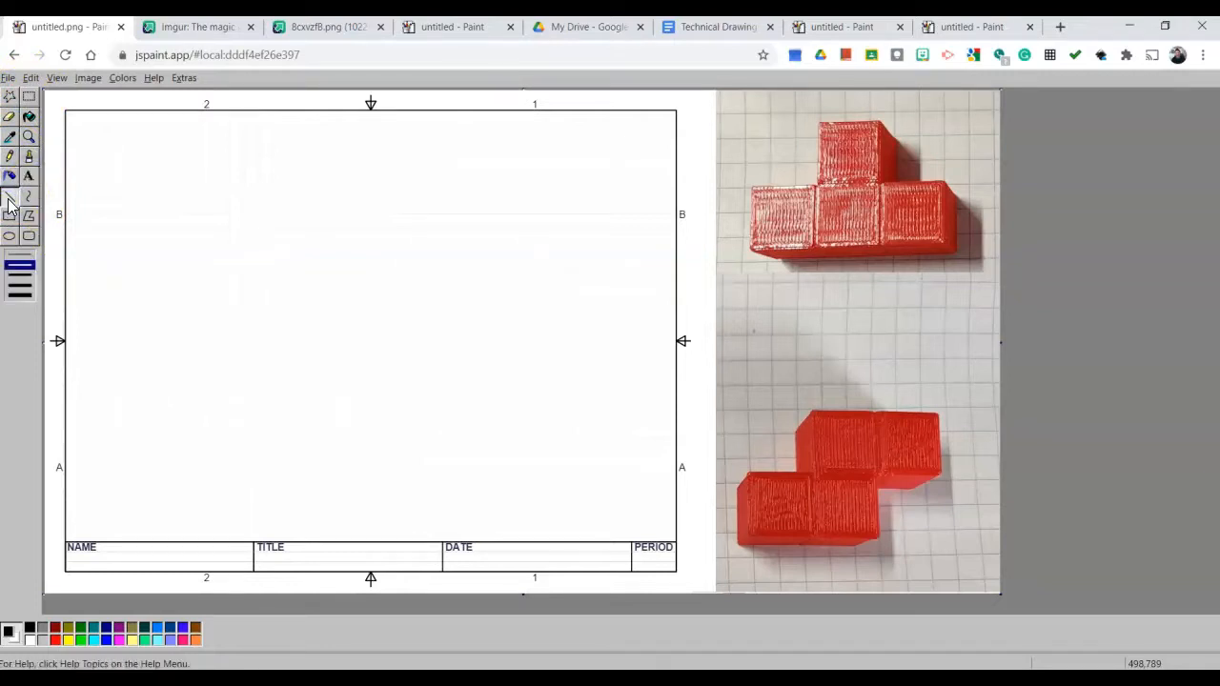
left_click(19, 259)
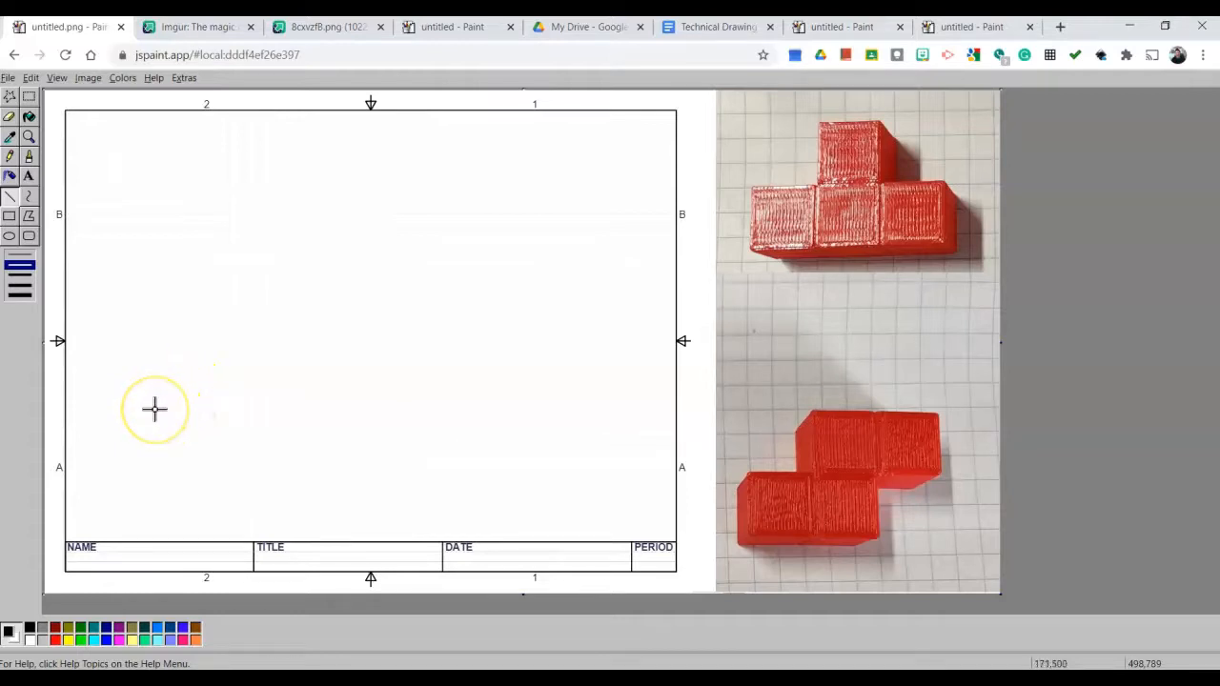
left_click_drag(459, 351, 445, 444)
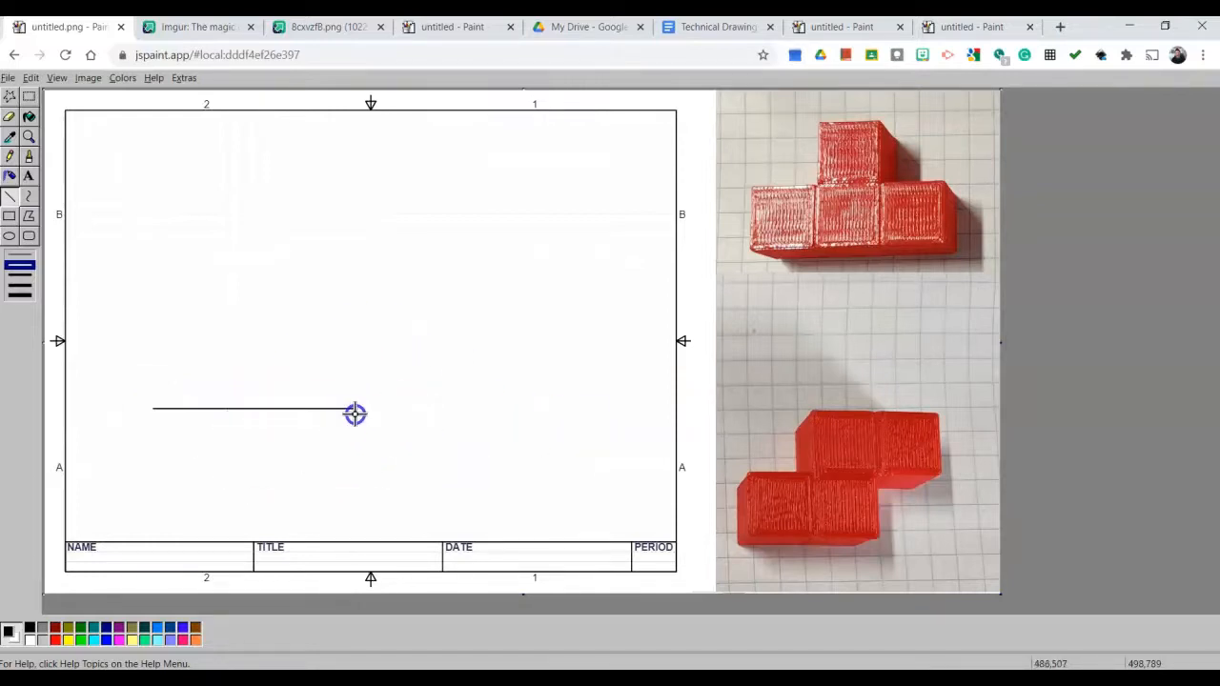
left_click_drag(251, 391, 192, 379)
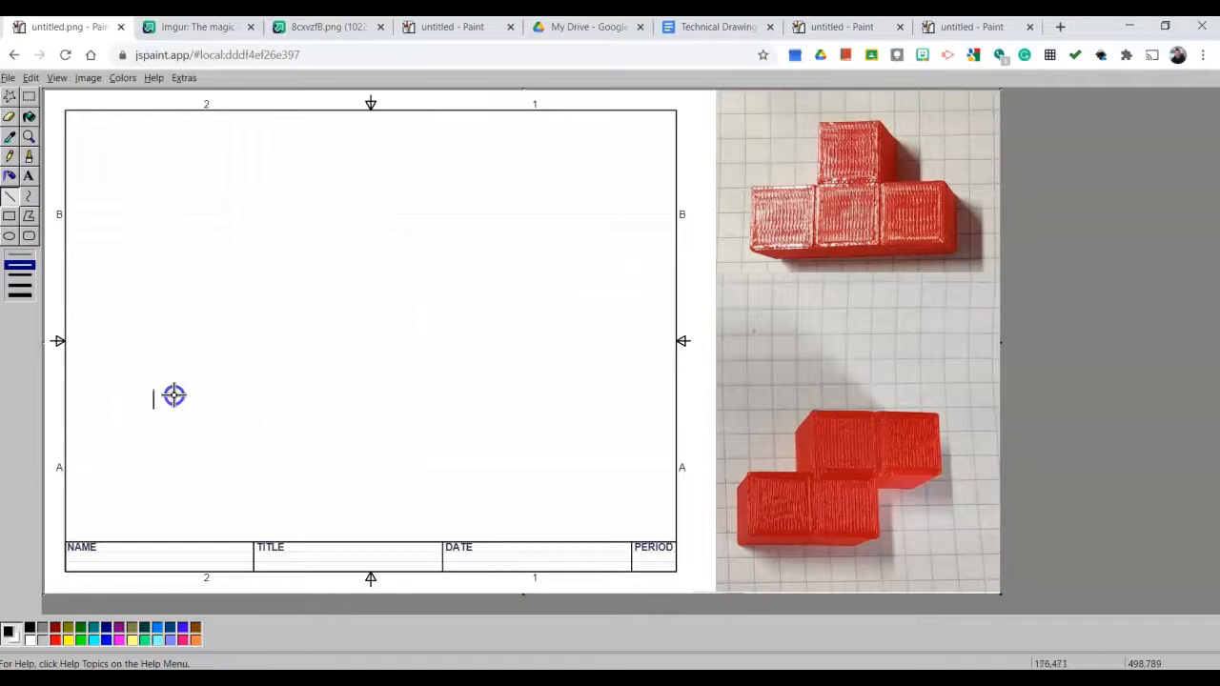
left_click_drag(299, 401, 239, 387)
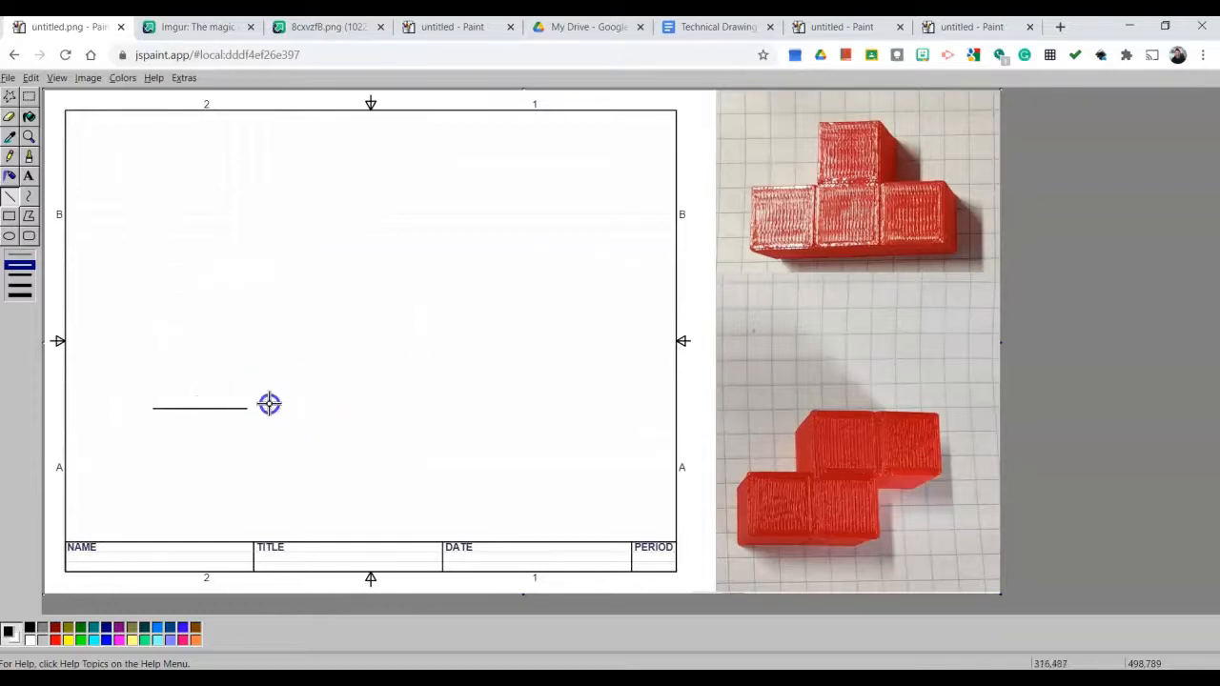
mouse_move(426, 410)
left_mouse_down()
mouse_move(141, 302)
mouse_move(375, 417)
mouse_move(271, 406)
left_mouse_up()
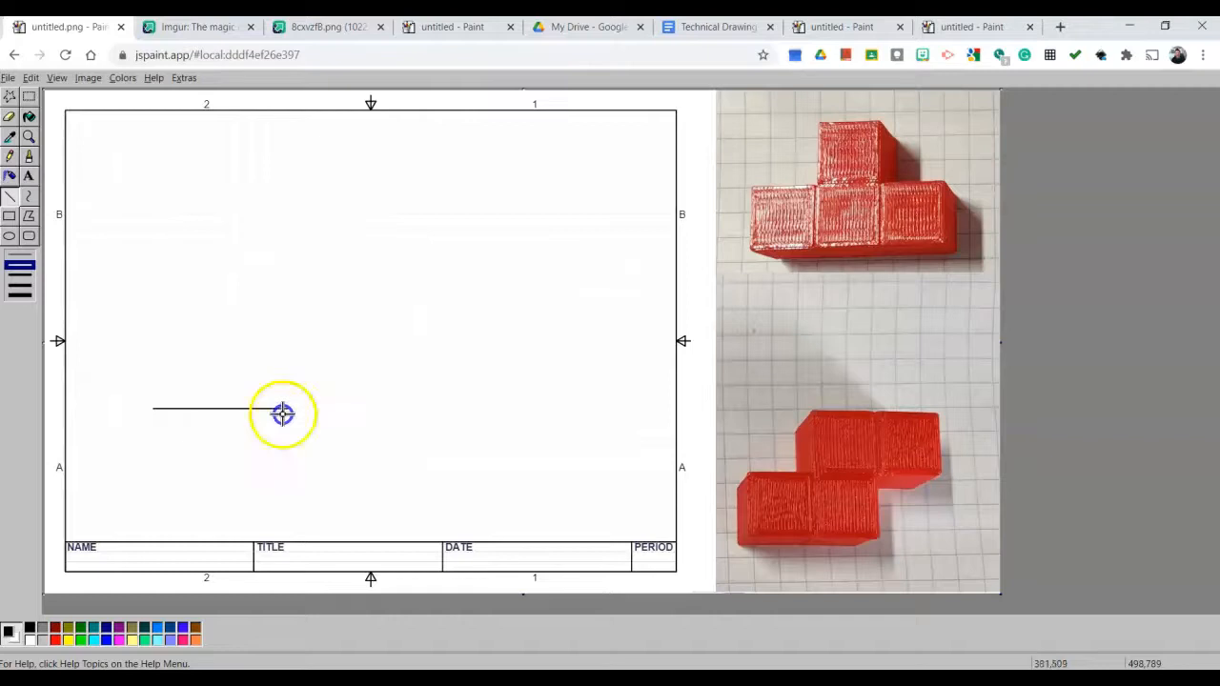
left_click_drag(398, 419, 373, 409)
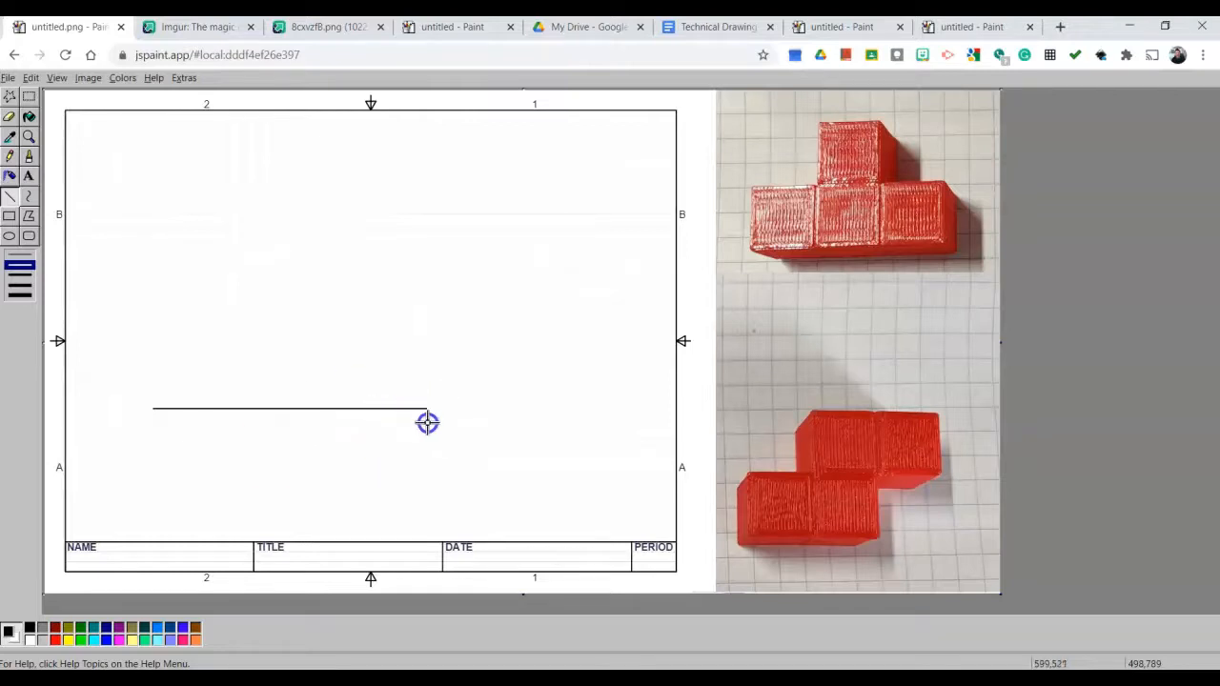
left_click_drag(563, 431, 156, 369)
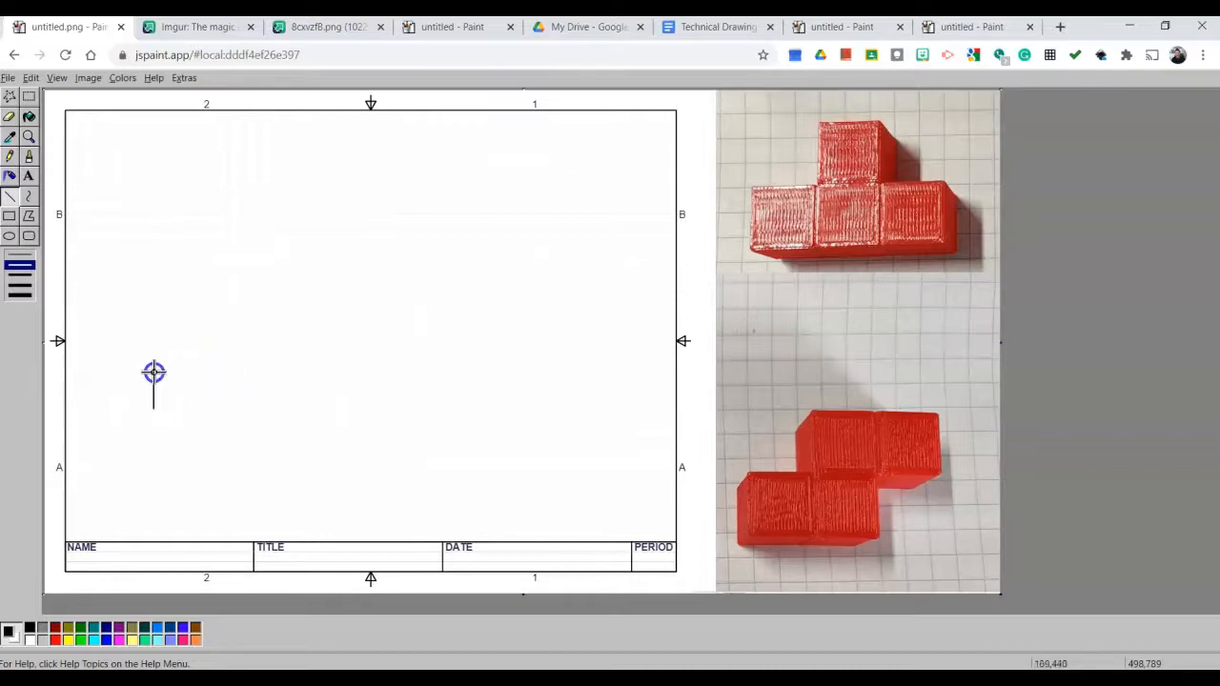
left_click_drag(239, 430, 143, 335)
left_click_drag(171, 311, 234, 361)
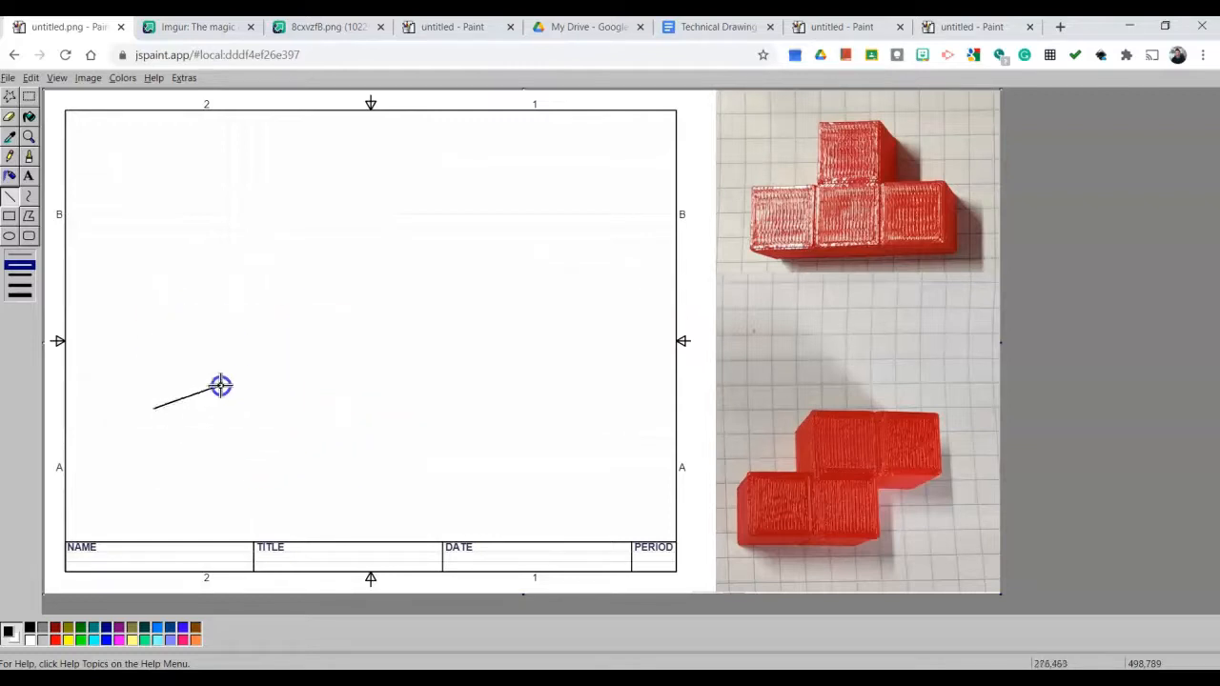
left_click_drag(153, 318, 224, 345)
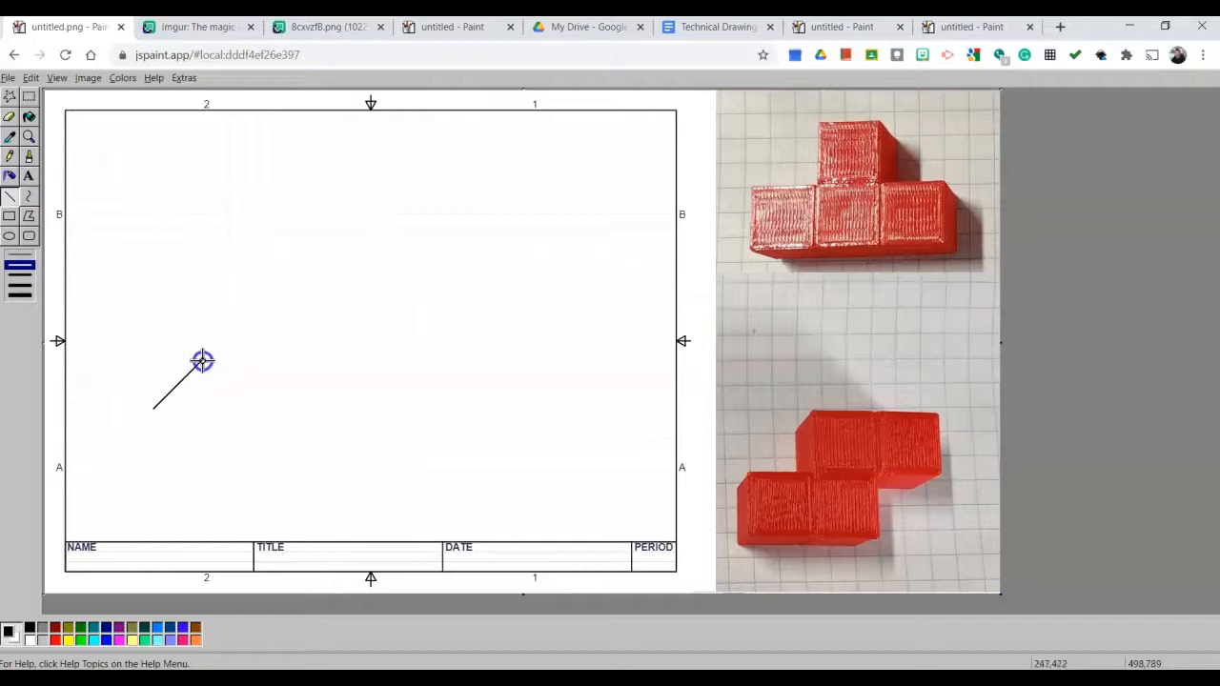
mouse_move(185, 385)
left_mouse_down()
mouse_move(261, 332)
mouse_move(207, 377)
left_mouse_up()
Draw two unconstrained practice lines beside the short one, a nearly horizontal one and a longer one slanting upward.
left_click_drag(124, 411, 174, 416)
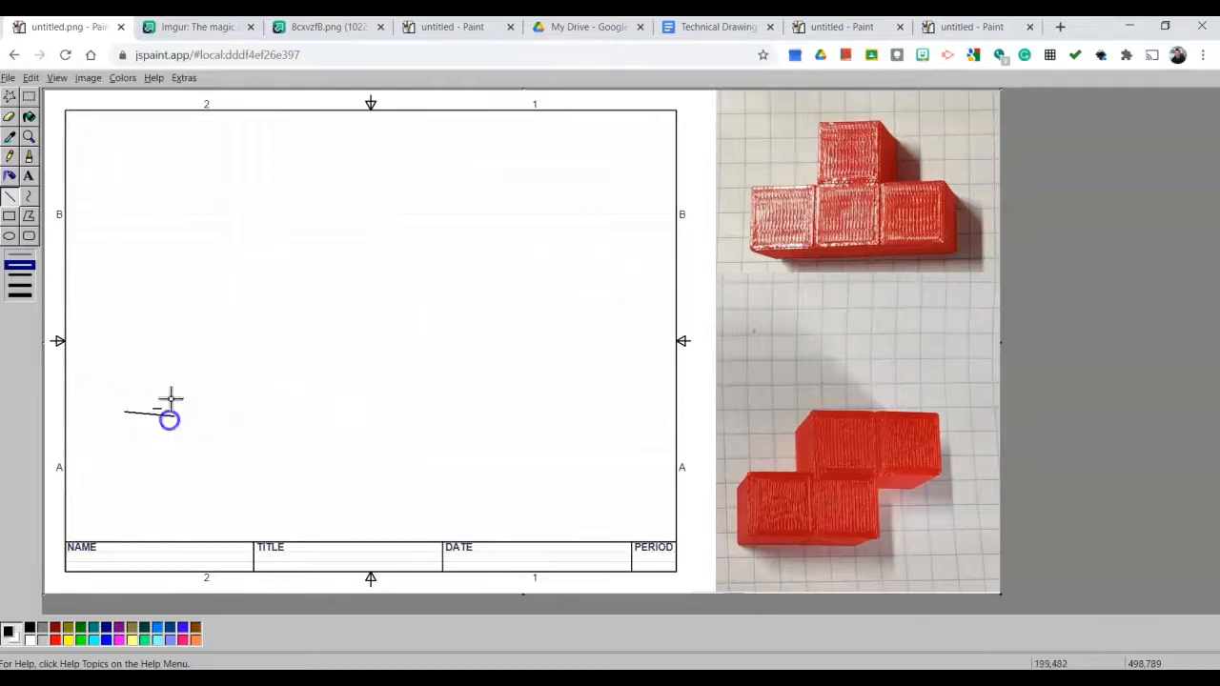
left_click_drag(189, 371, 271, 317)
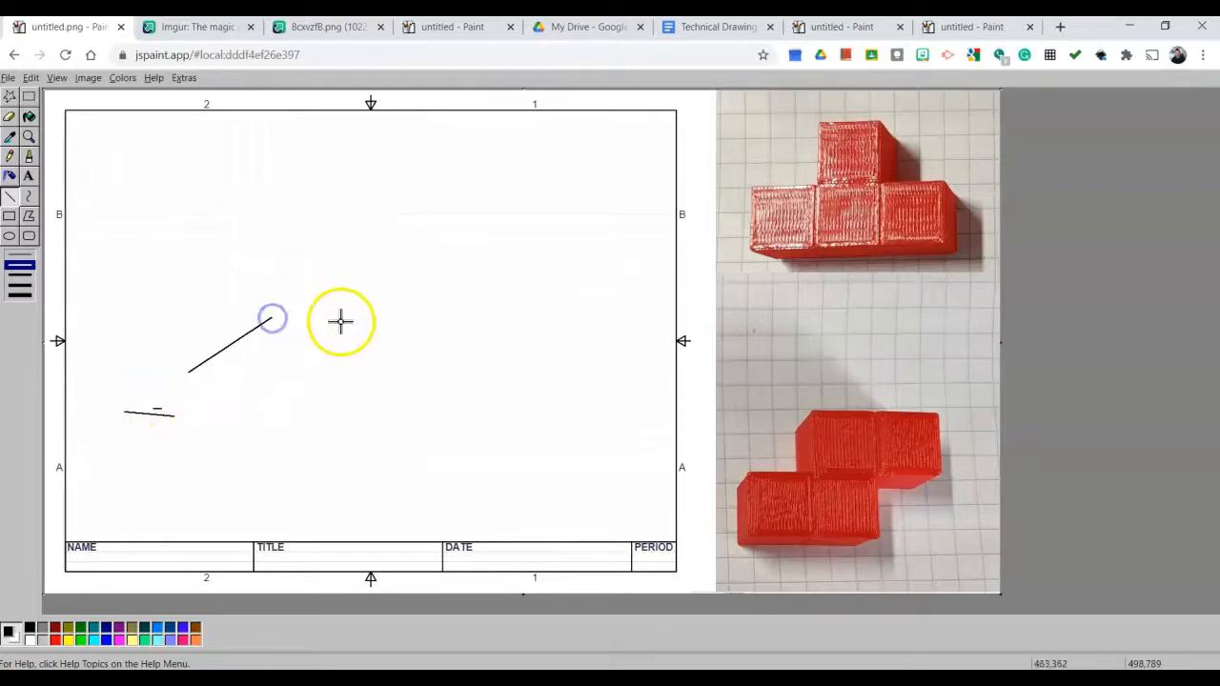
Undo all three practice lines in zone A2 so the drawing area is empty.
left_click(32, 78)
left_click(48, 96)
left_click(33, 78)
left_click(48, 96)
left_click(33, 78)
left_click(47, 96)
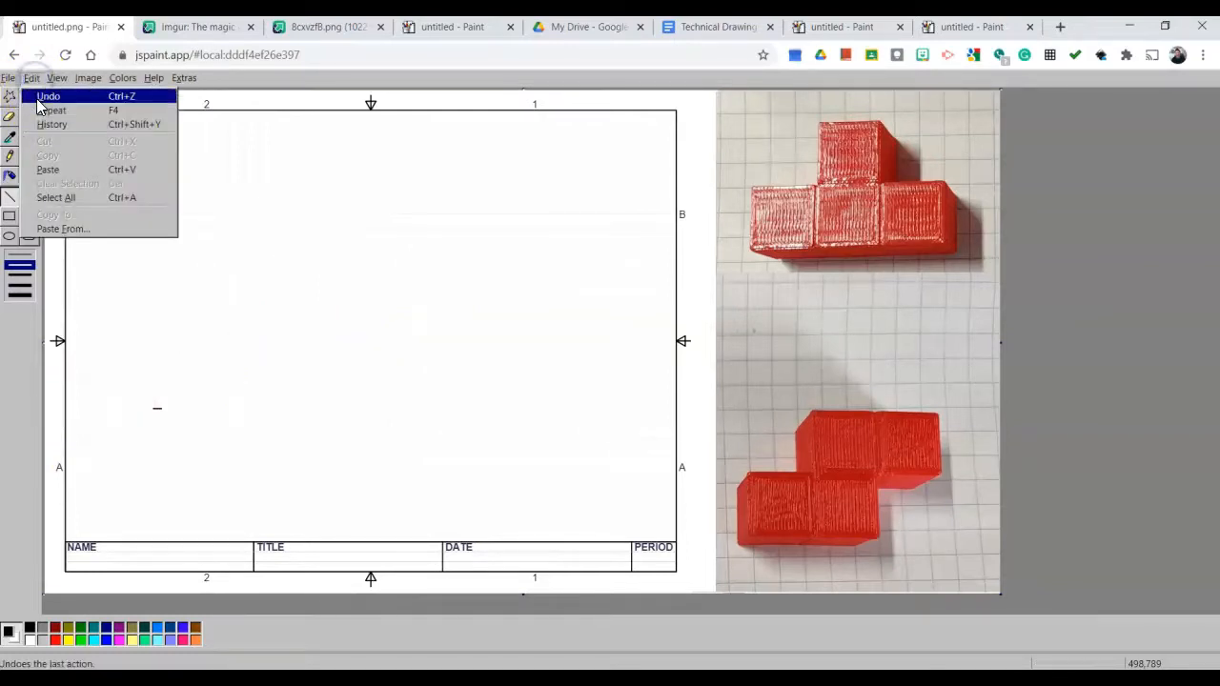
left_click(52, 79)
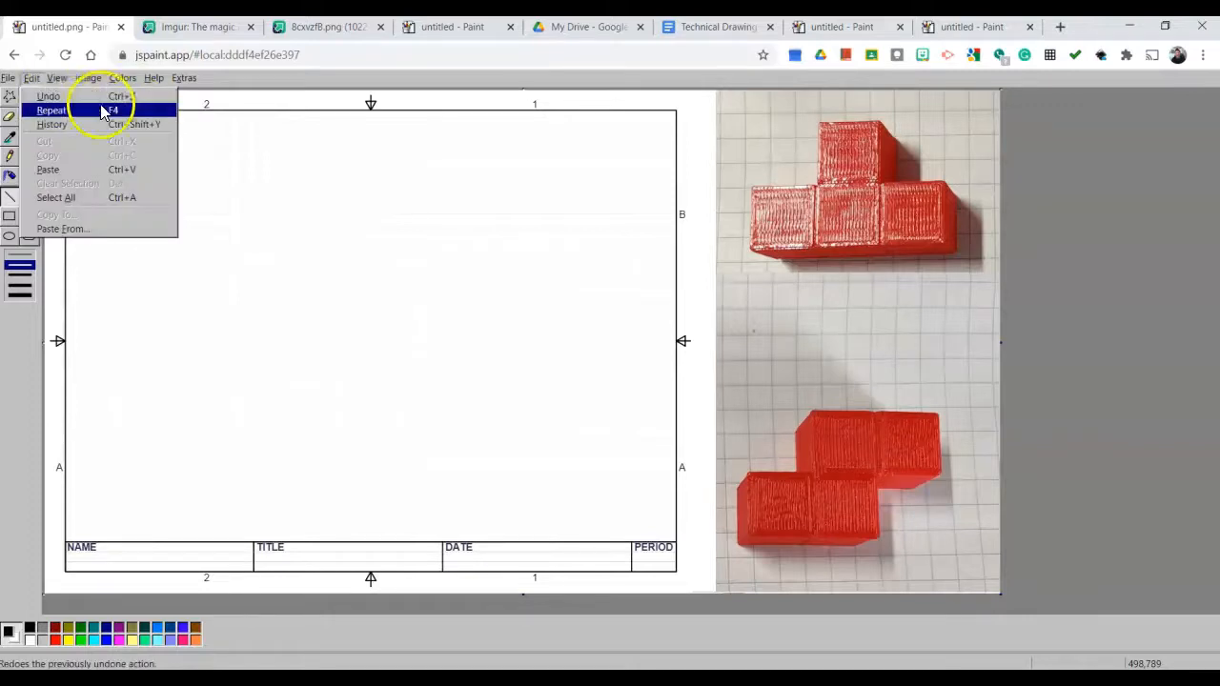
left_click(10, 80)
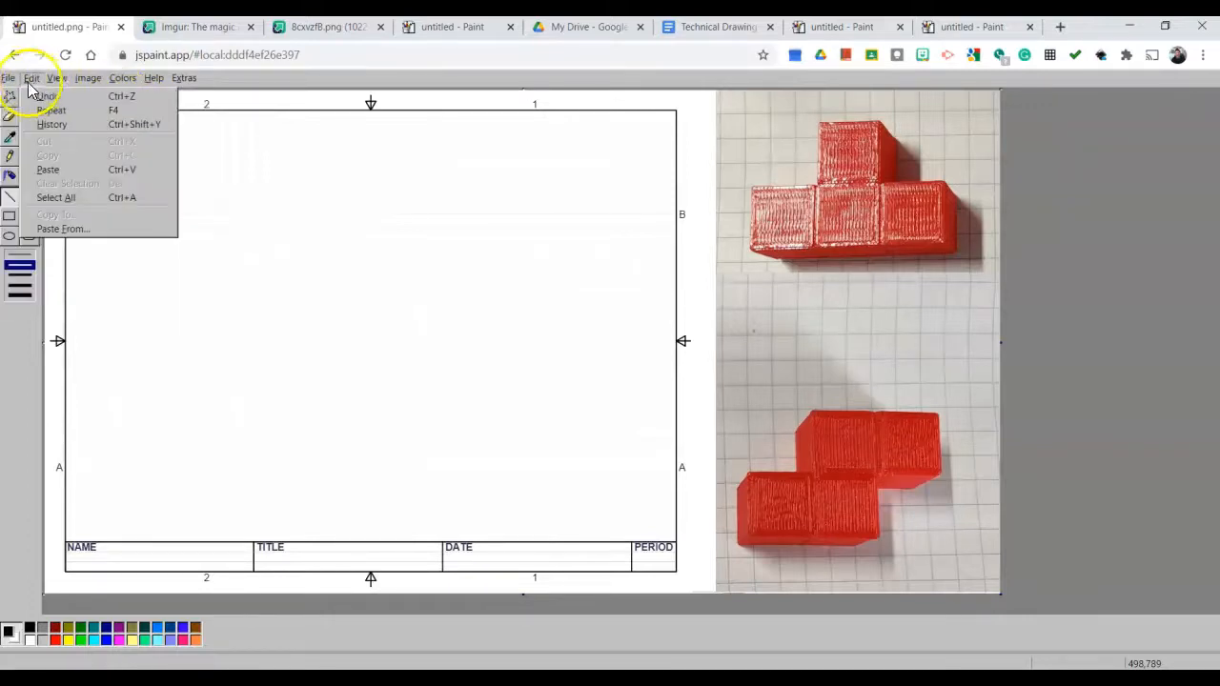
mouse_move(42, 84)
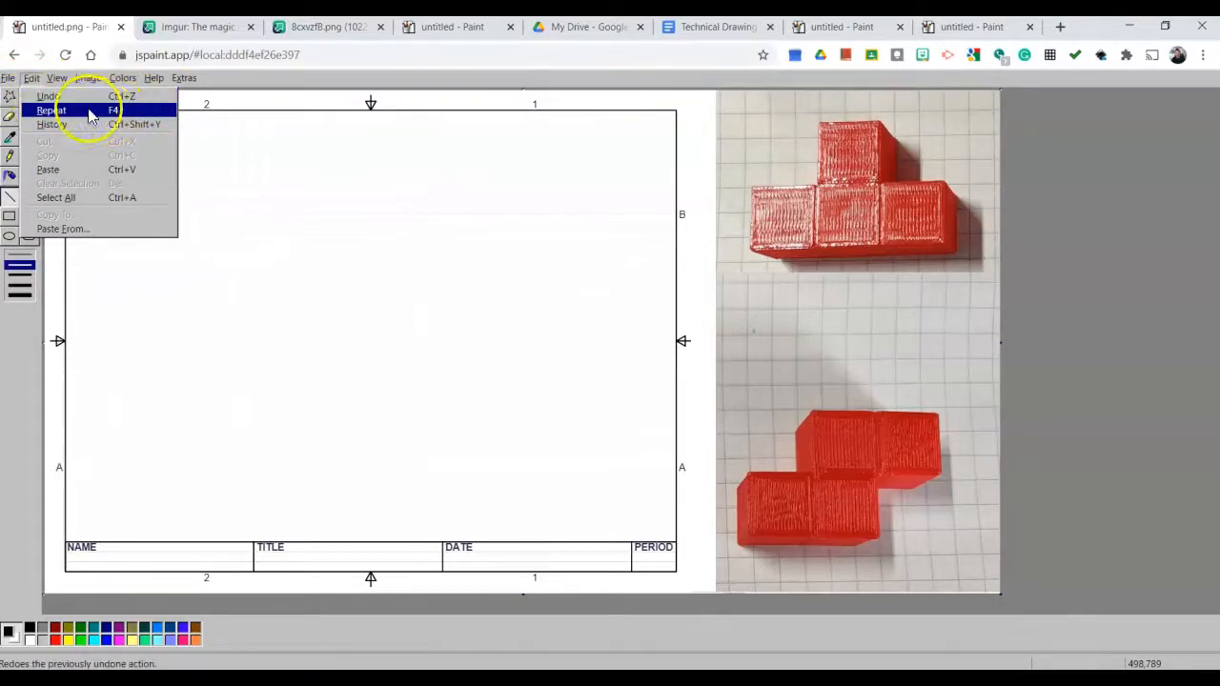
left_click(38, 82)
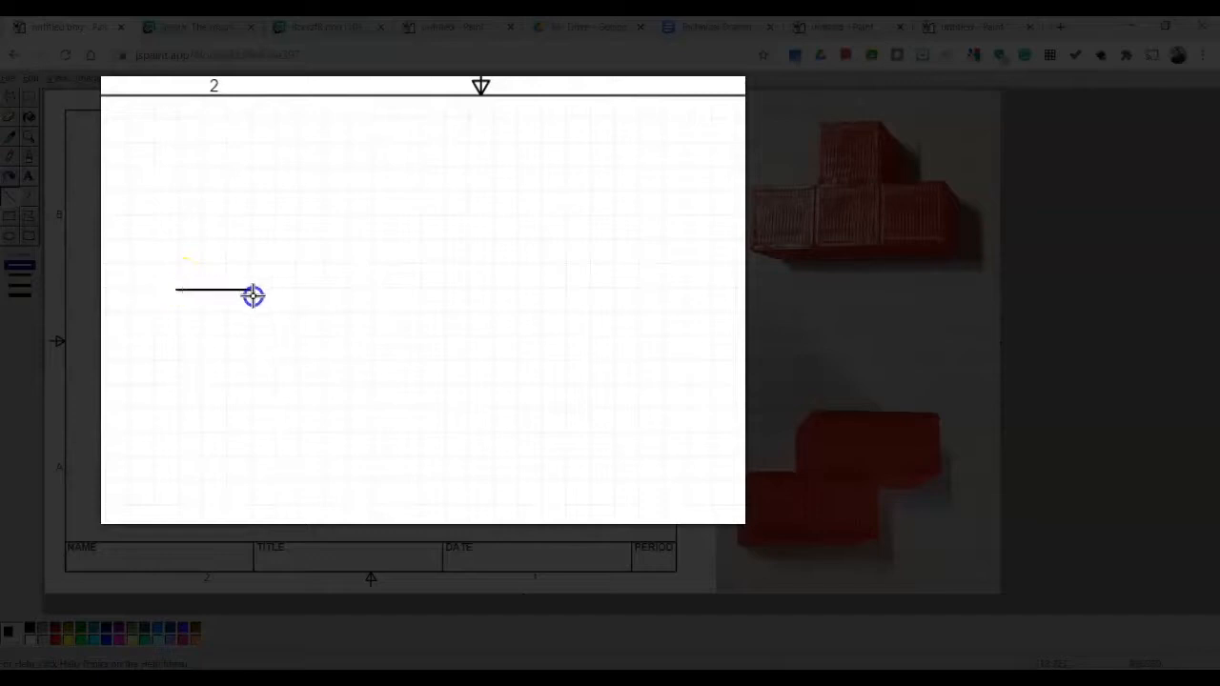
Draw the front outline of the inverted-T block in zone B2 with straight lines, undoing the left square's inner vertical edge.
left_click(176, 289)
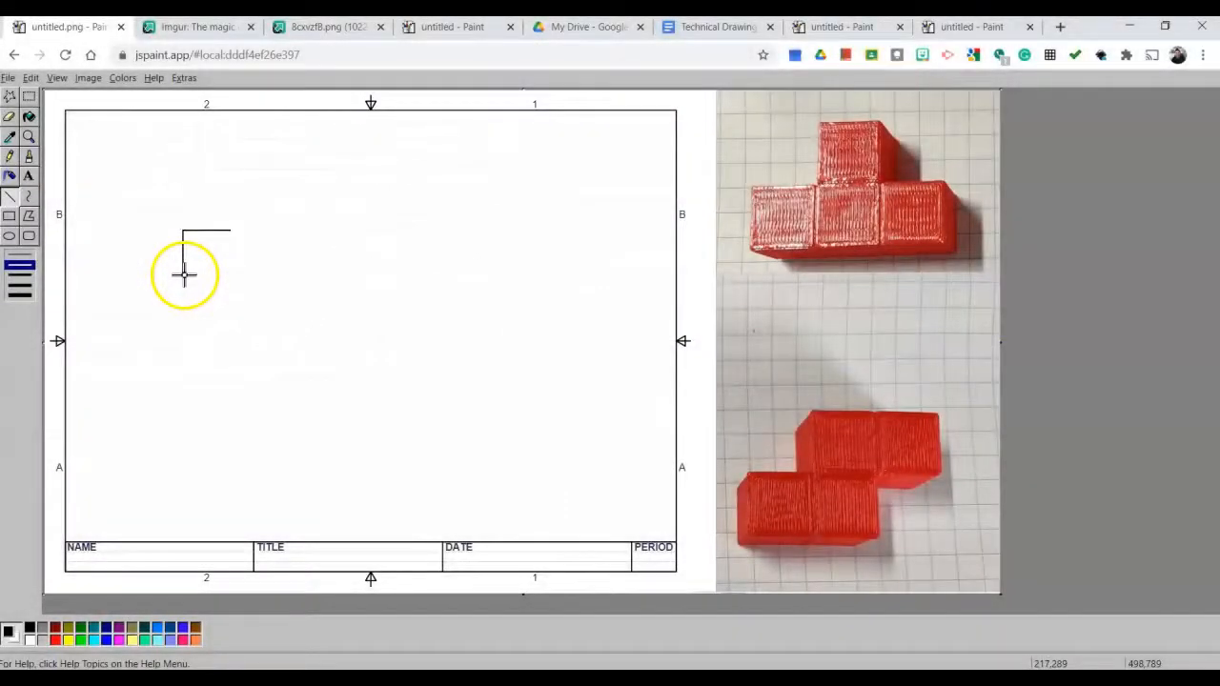
left_click_drag(183, 274, 200, 274)
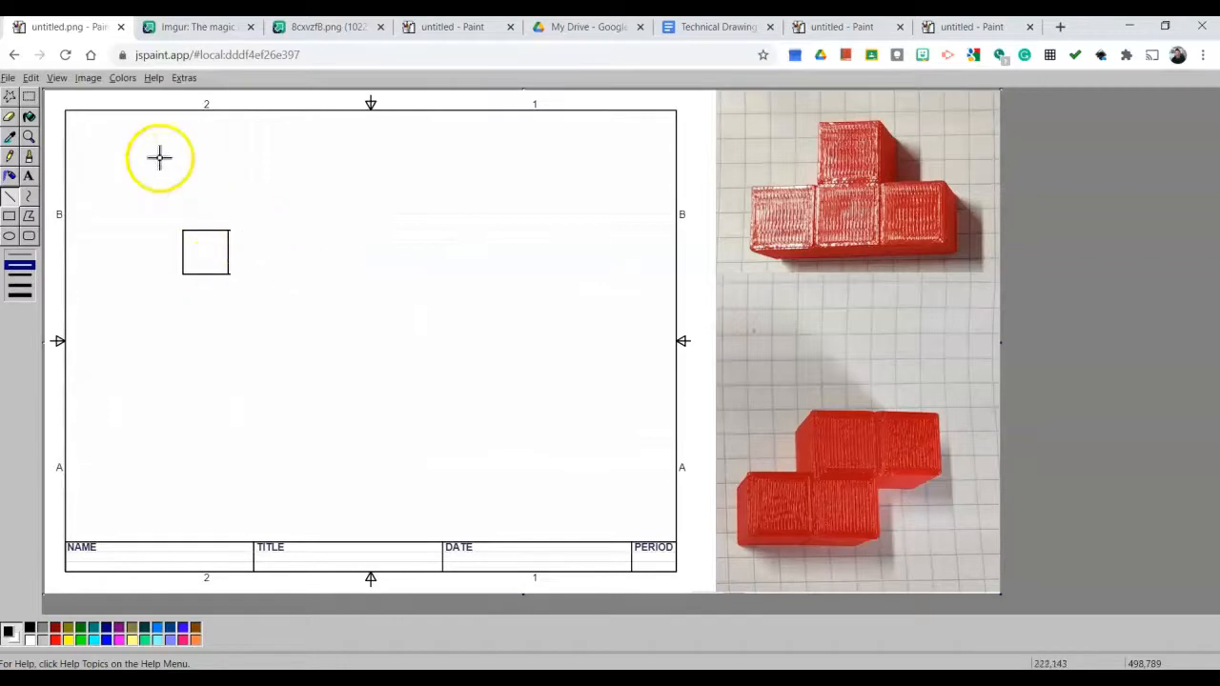
left_click(30, 77)
left_click(43, 96)
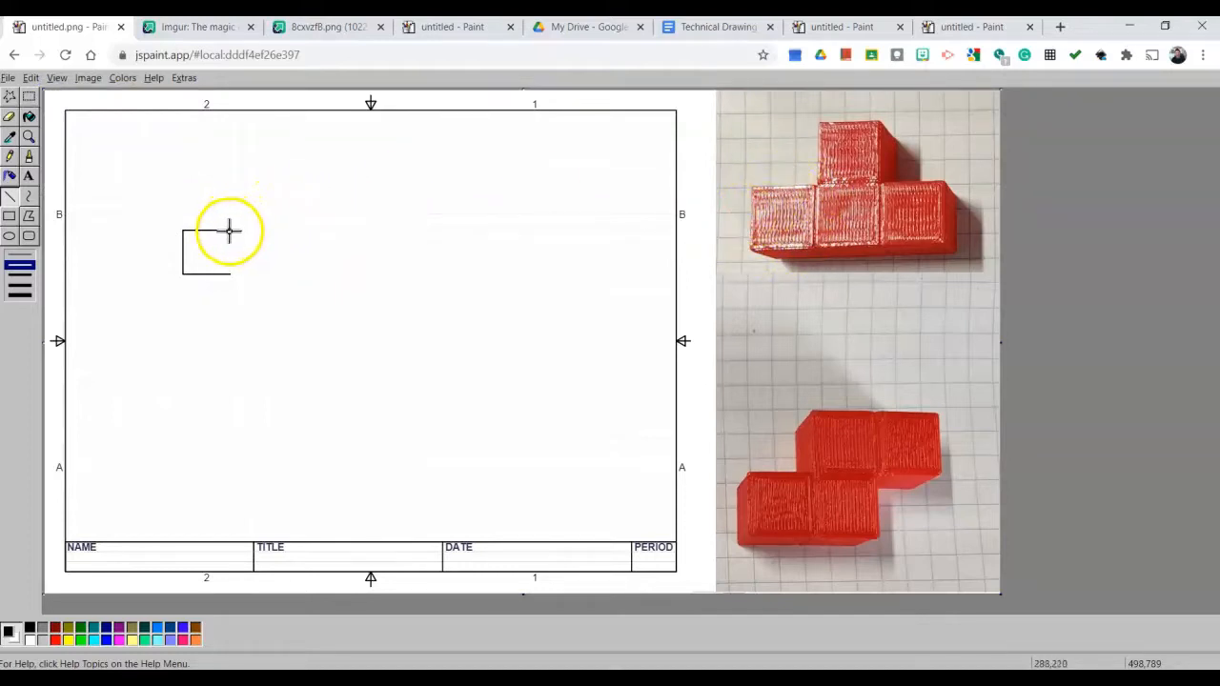
left_click_drag(229, 230, 230, 213)
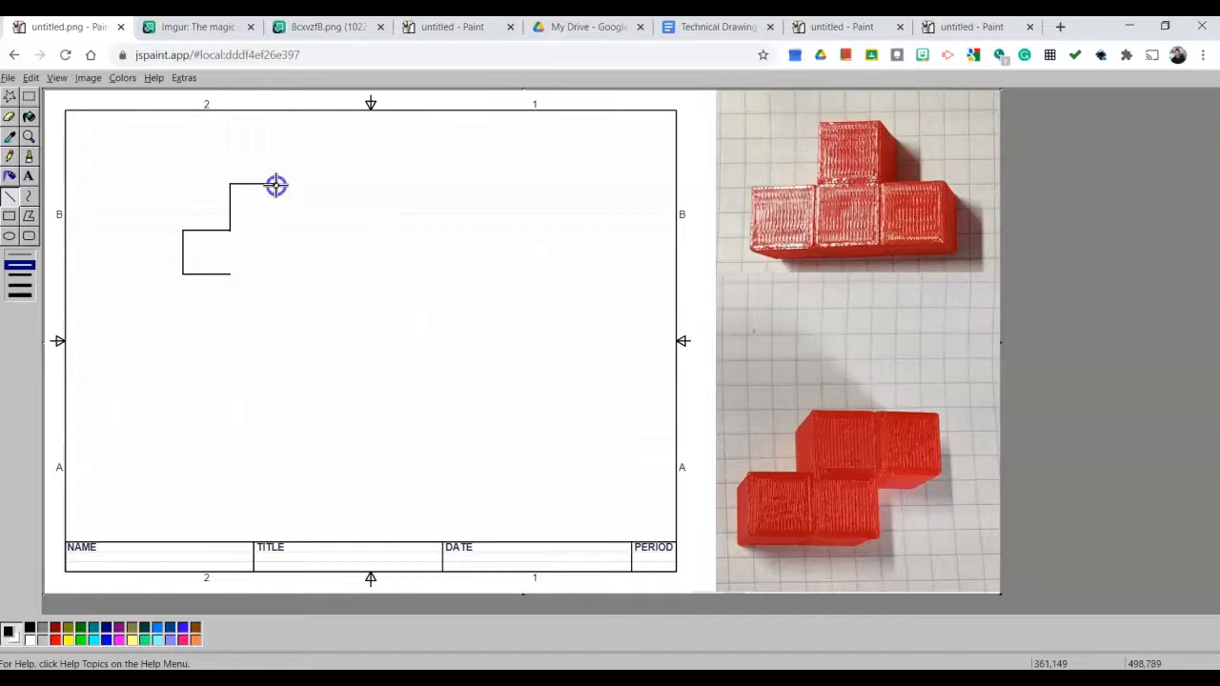
left_click(275, 184)
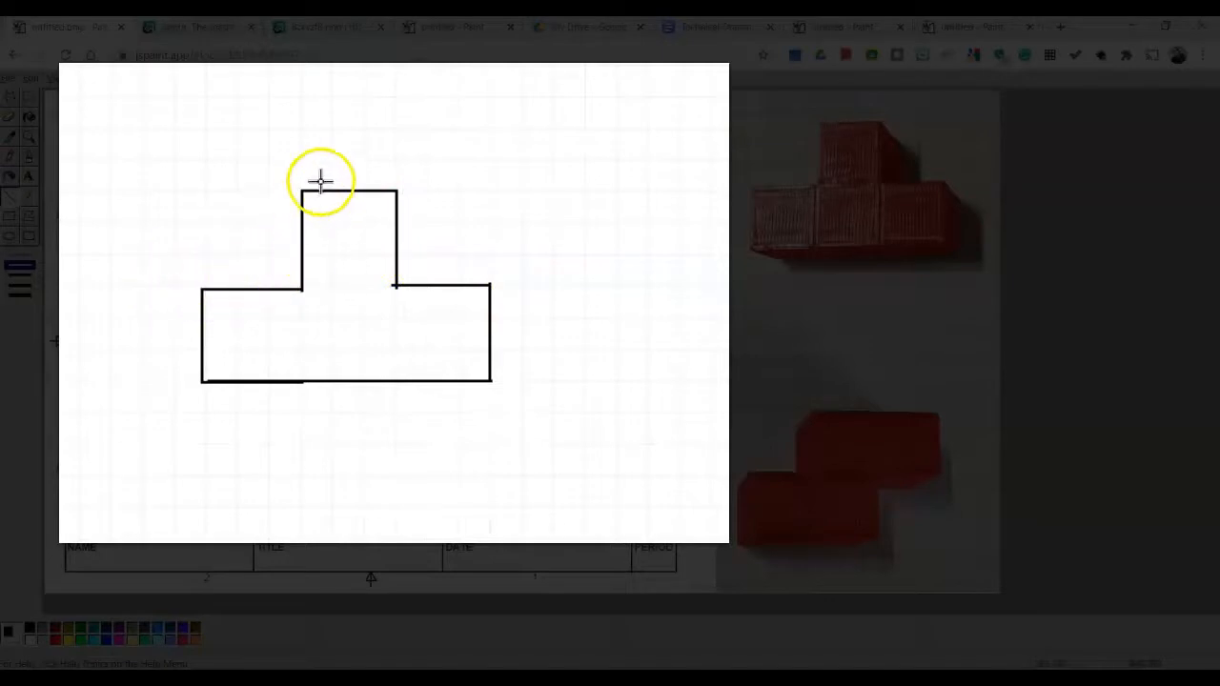
Draw short, equal 45-degree depth lines up and to the right from six corners of the block's front outline.
left_click(202, 289)
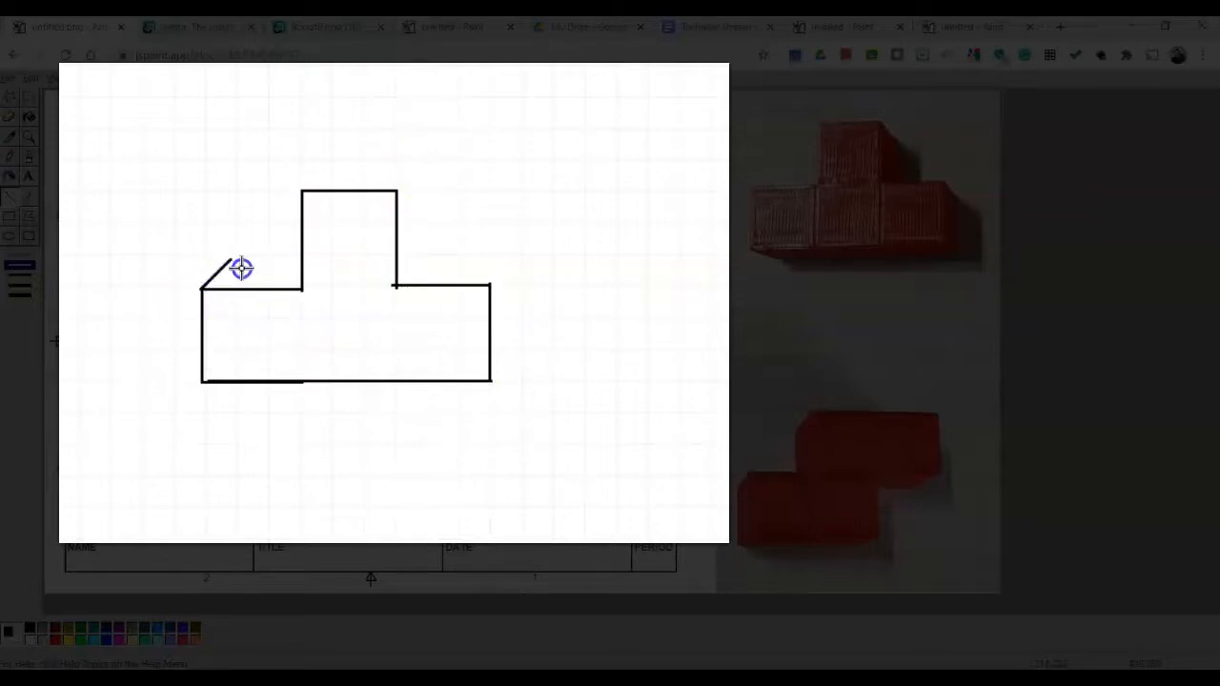
left_click_drag(243, 265, 239, 264)
left_click(308, 190)
left_click(397, 190)
left_click_drag(431, 168, 427, 160)
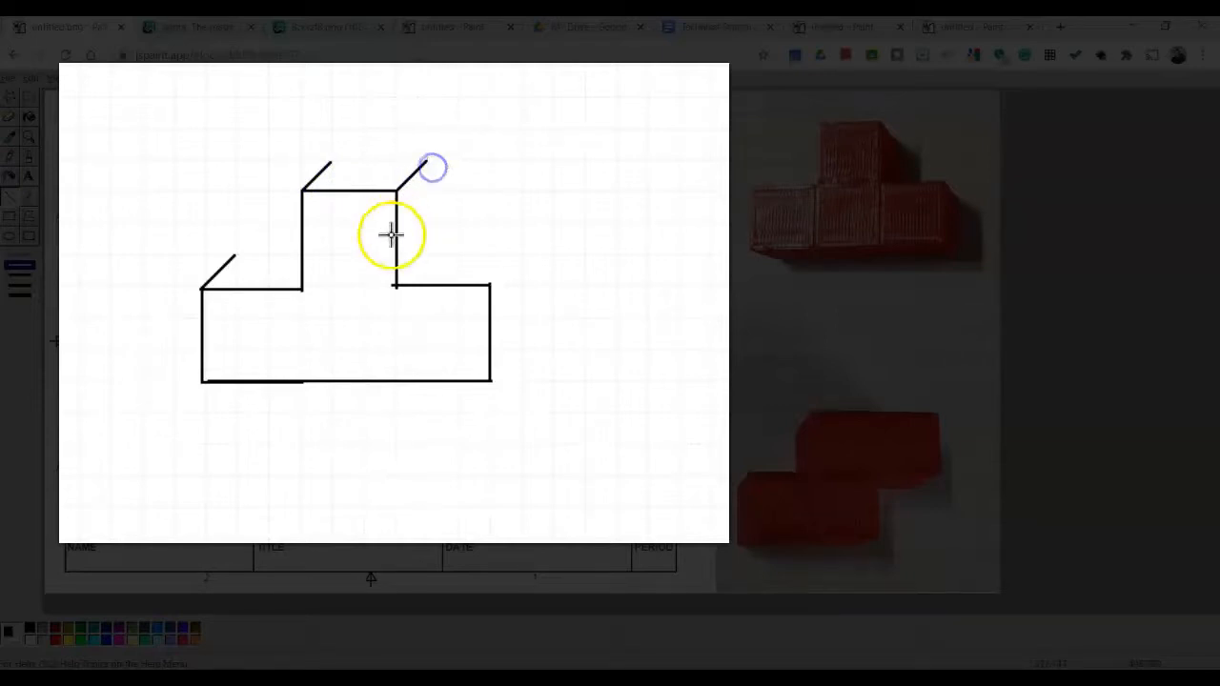
left_click_drag(396, 284, 429, 253)
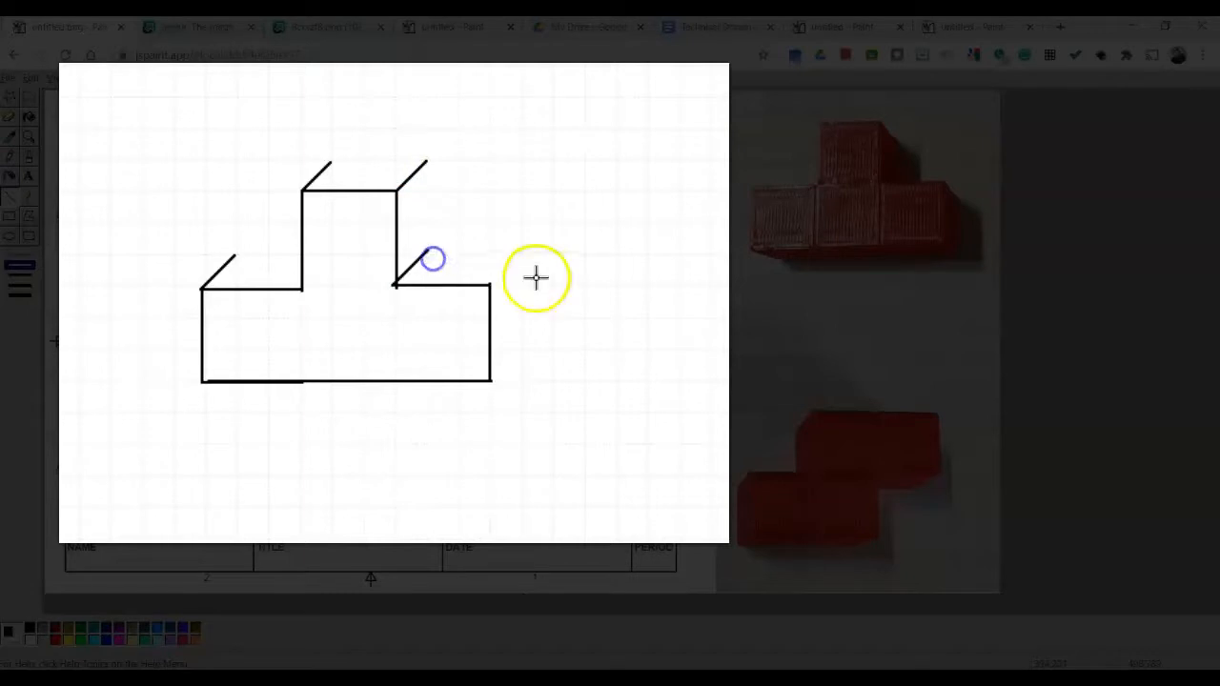
left_click(488, 285)
left_click_drag(522, 258, 520, 256)
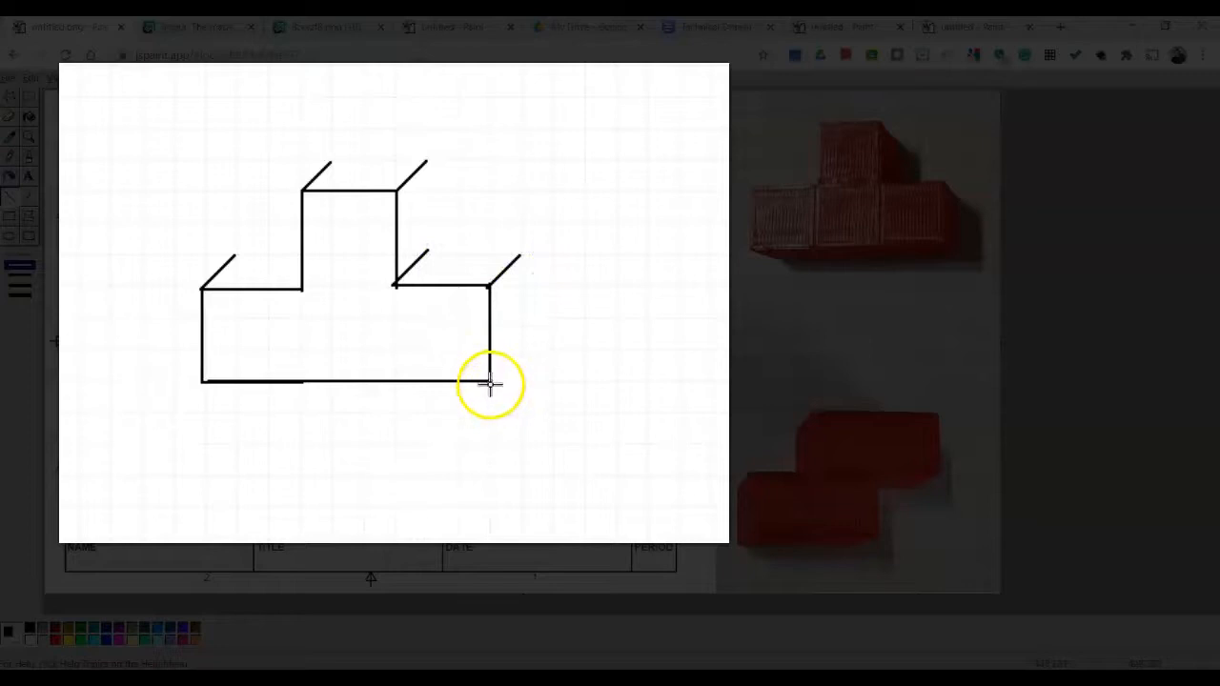
left_click(490, 381)
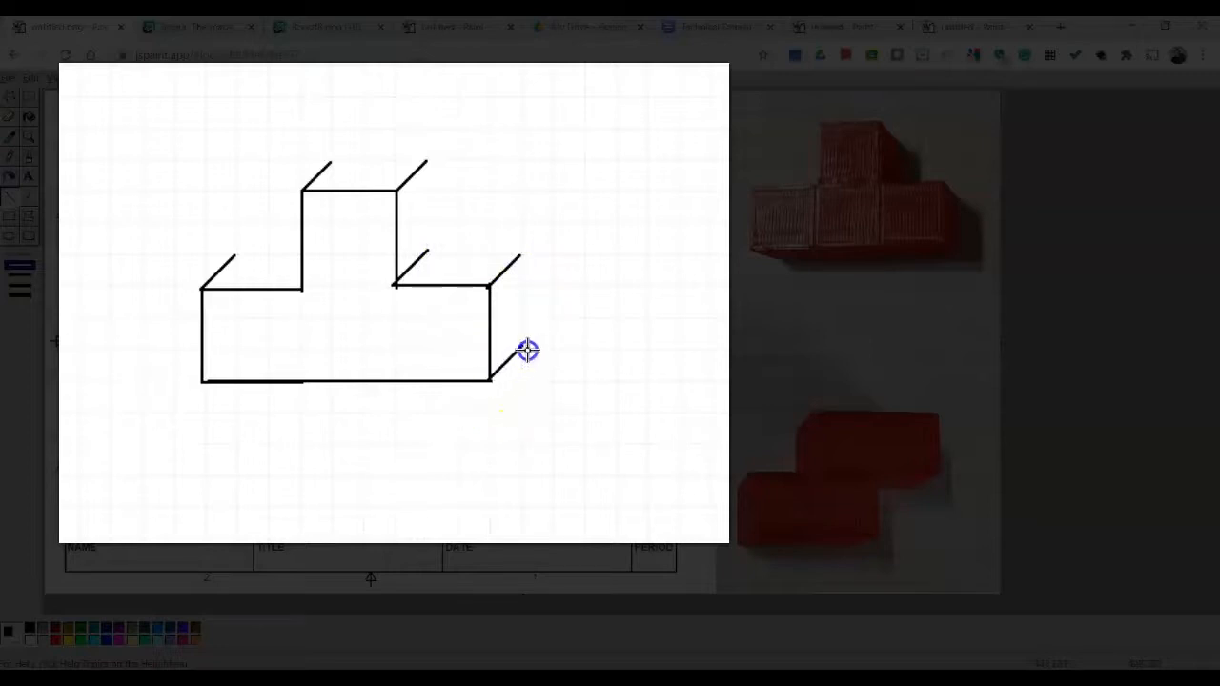
Connect the ends of the depth lines with vertical and horizontal back edges to complete the block's side and top faces.
left_click_drag(531, 284, 527, 259)
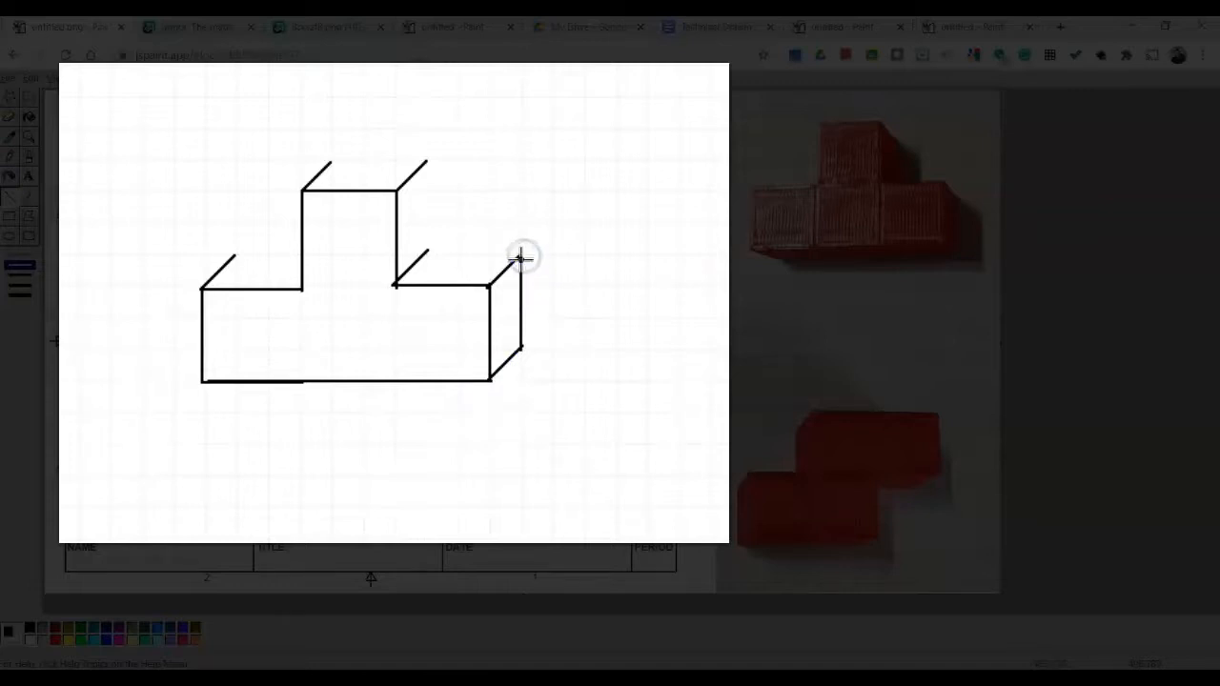
left_click_drag(480, 251, 420, 255)
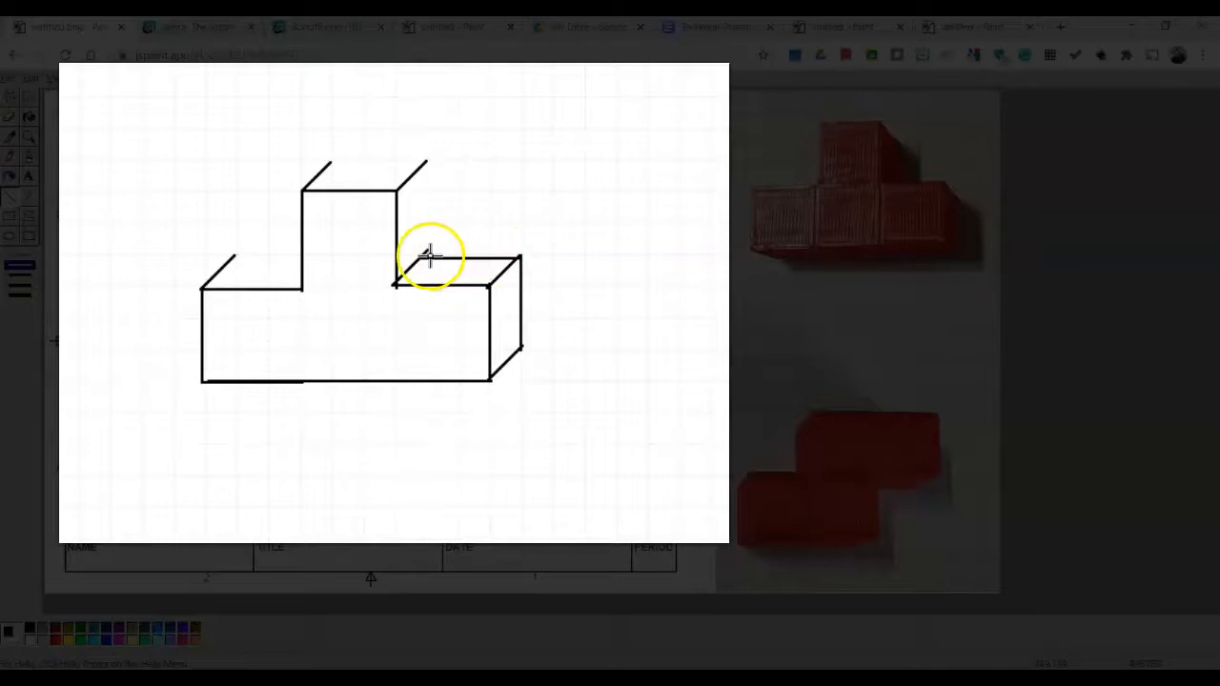
left_click(429, 257)
left_click_drag(430, 159, 356, 156)
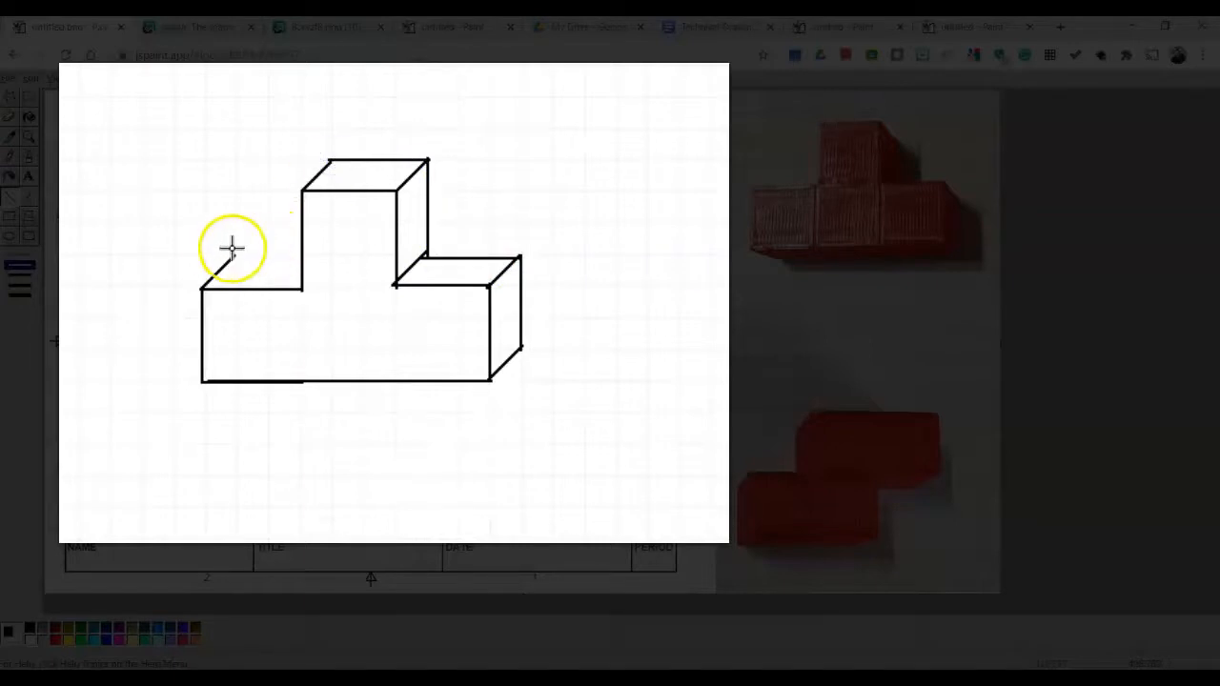
left_click_drag(235, 255, 284, 244)
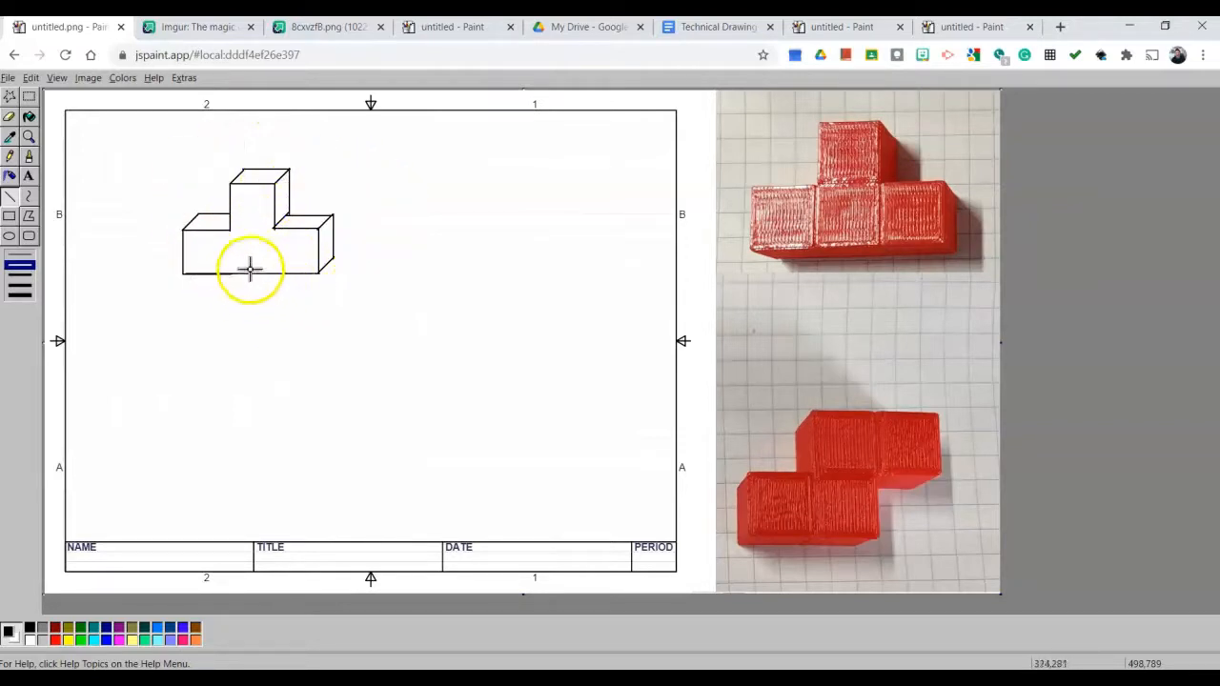
Try the Polygon tool by drawing an irregular shape in zone B1, beside the finished block.
left_click(30, 219)
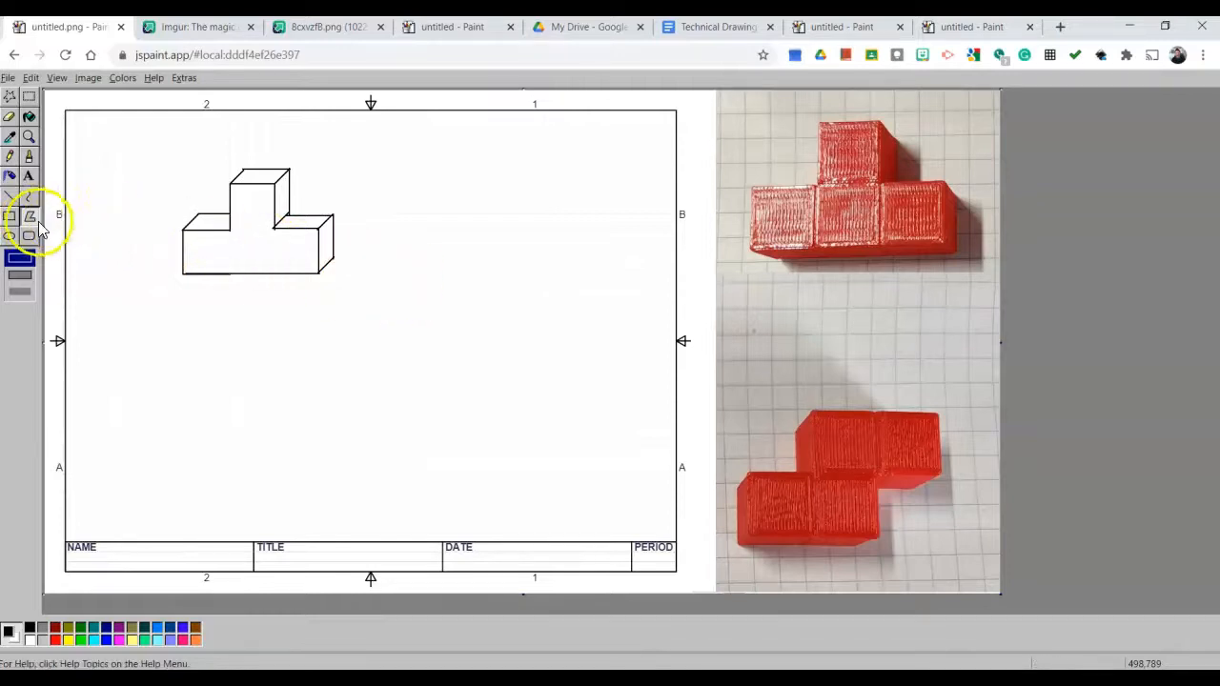
left_click(409, 275)
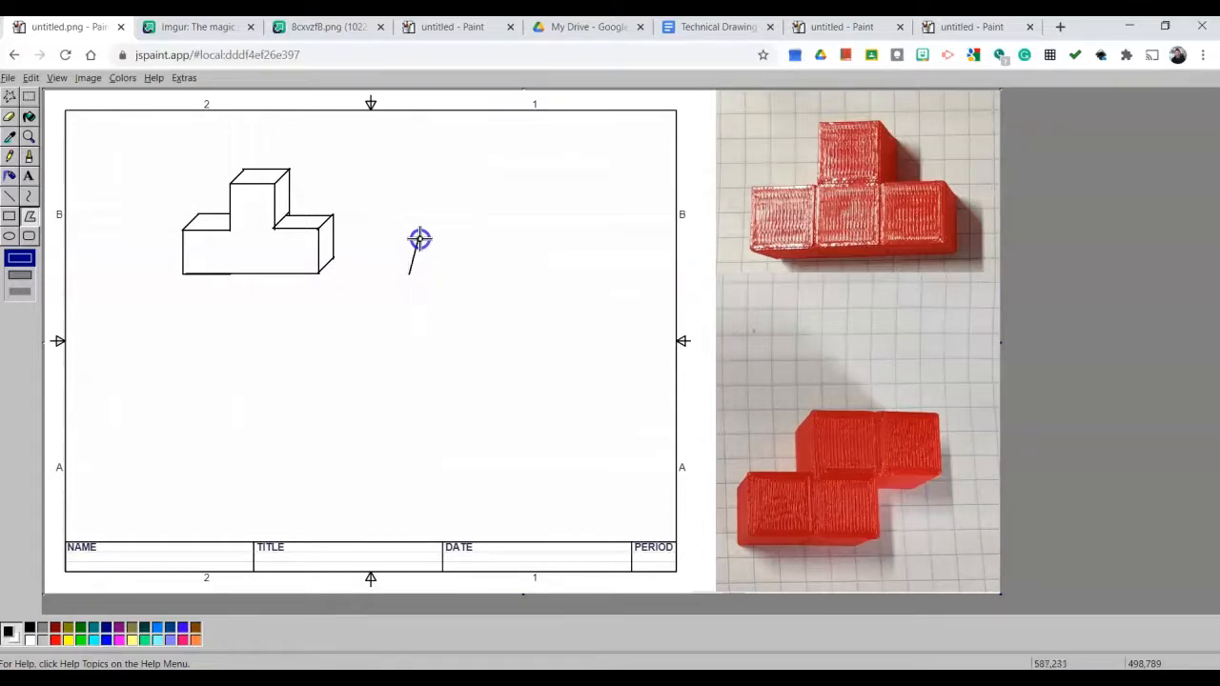
left_click(29, 221)
left_click(408, 276)
left_click(409, 229)
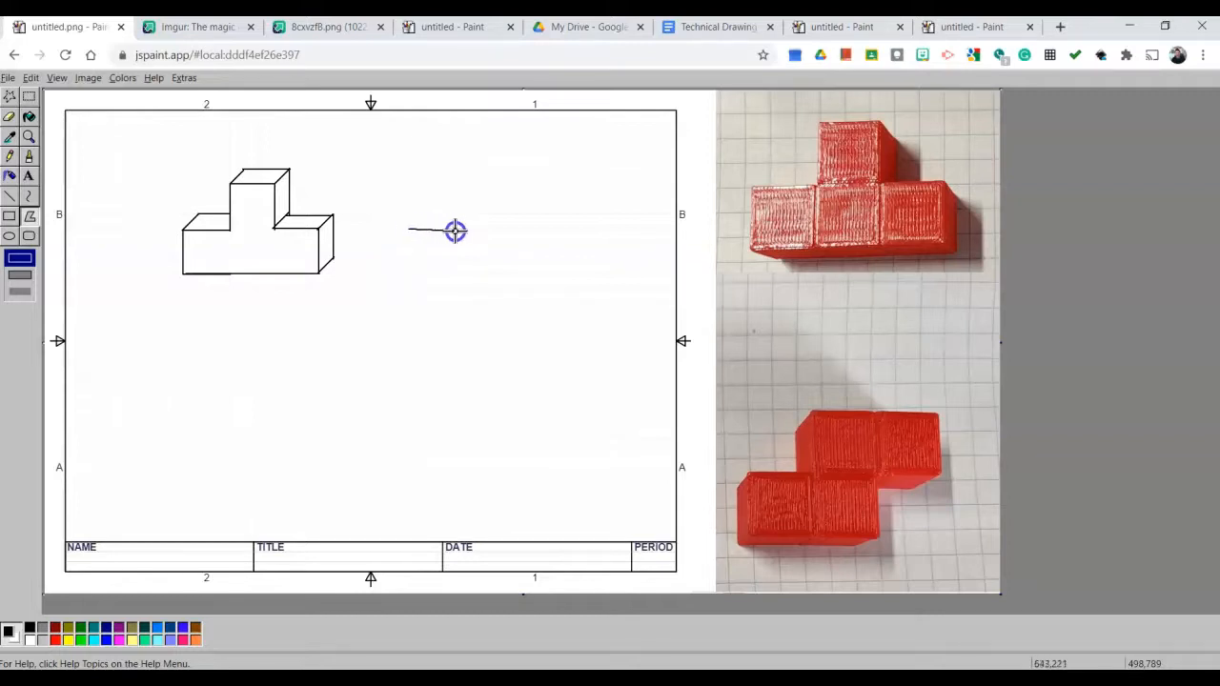
left_click(455, 205)
left_click(516, 187)
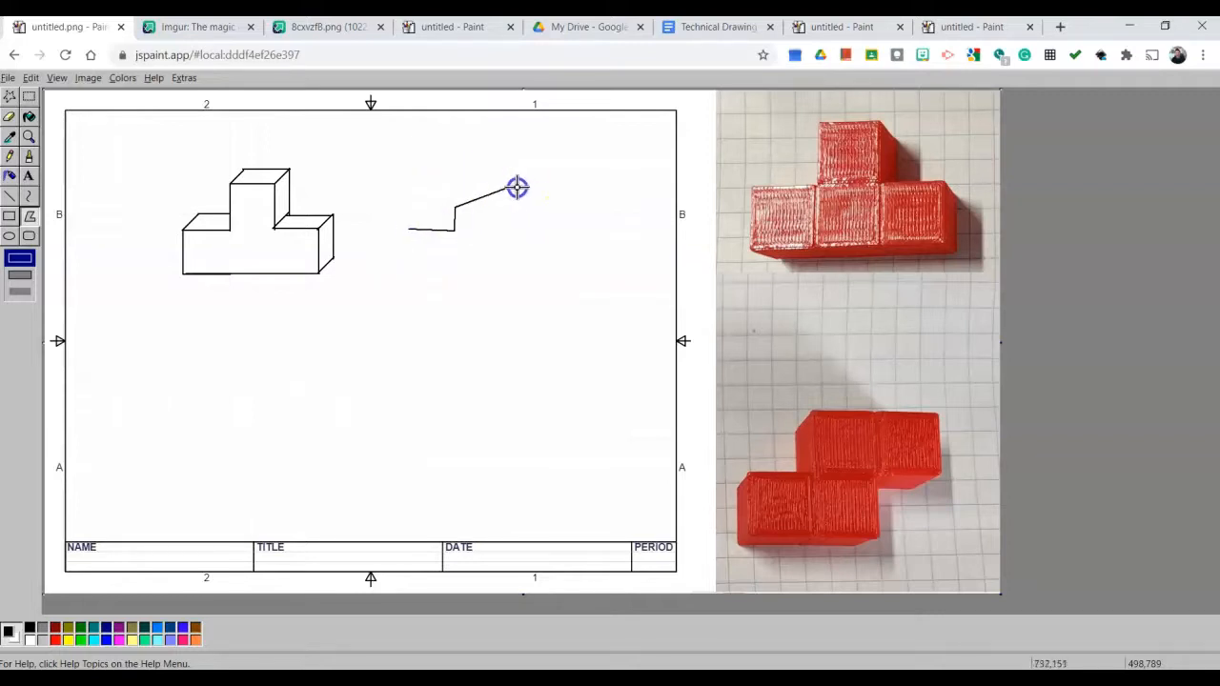
left_click(532, 250)
left_click(487, 260)
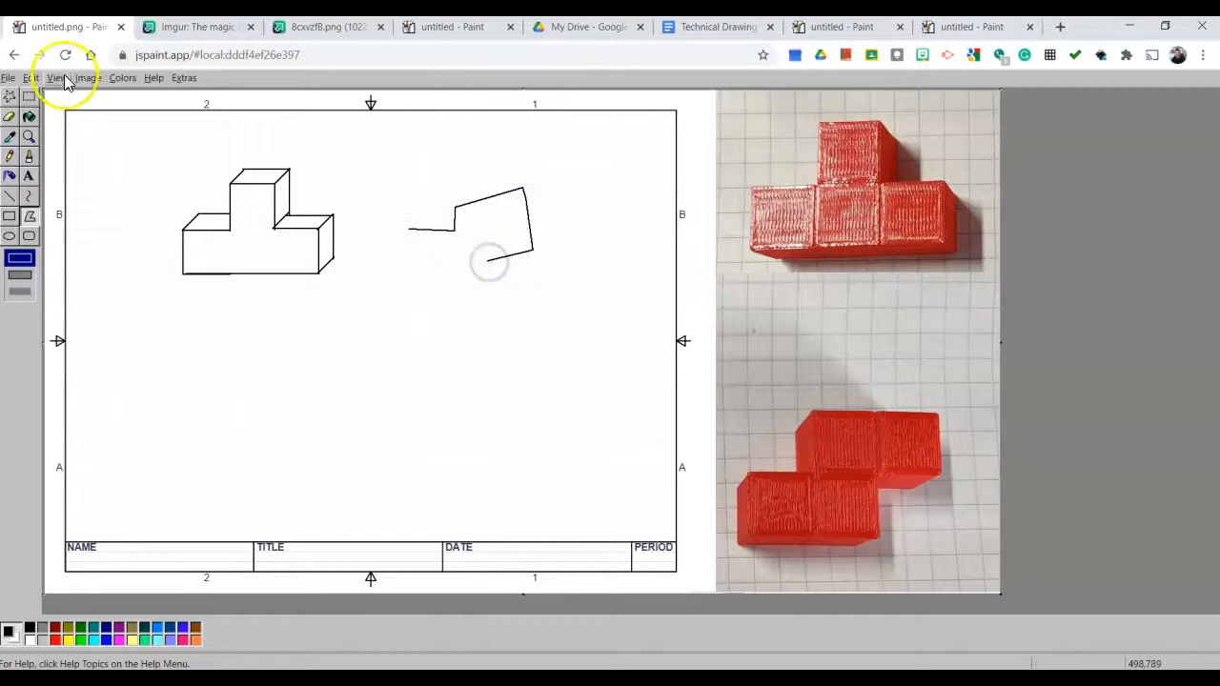
Undo the irregular polygon and restore the back edge of the block's left arm.
left_click(25, 78)
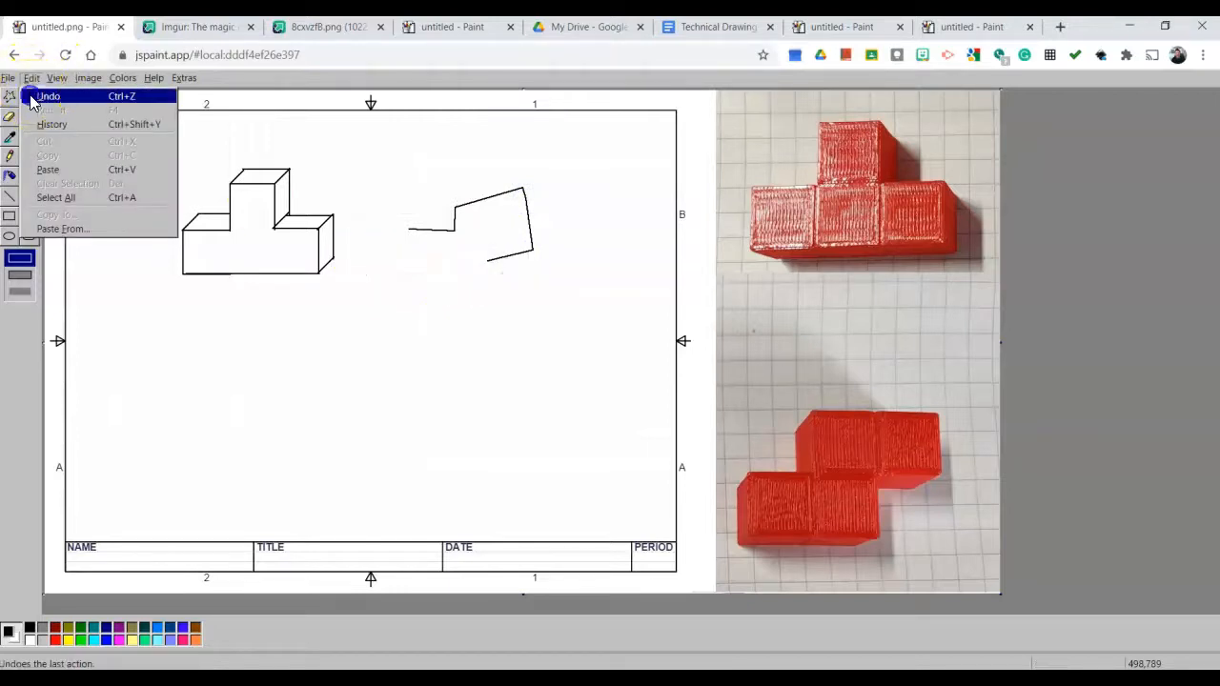
left_click(43, 97)
left_click(36, 219)
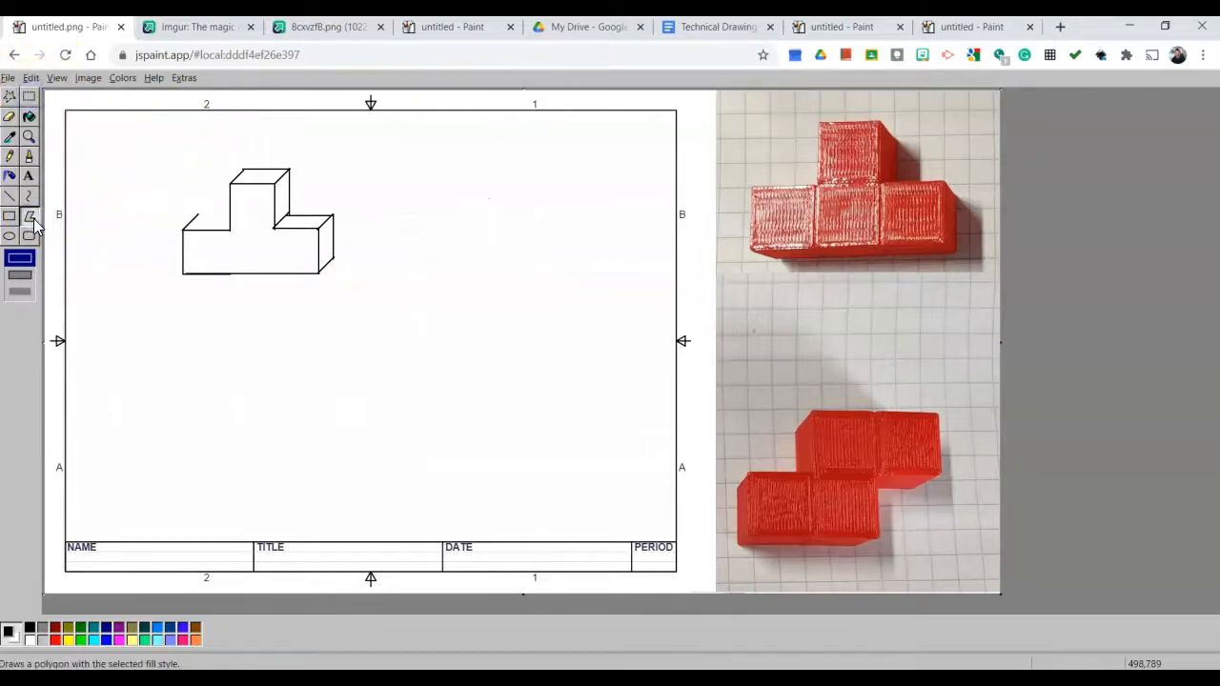
left_click(30, 81)
left_click(50, 113)
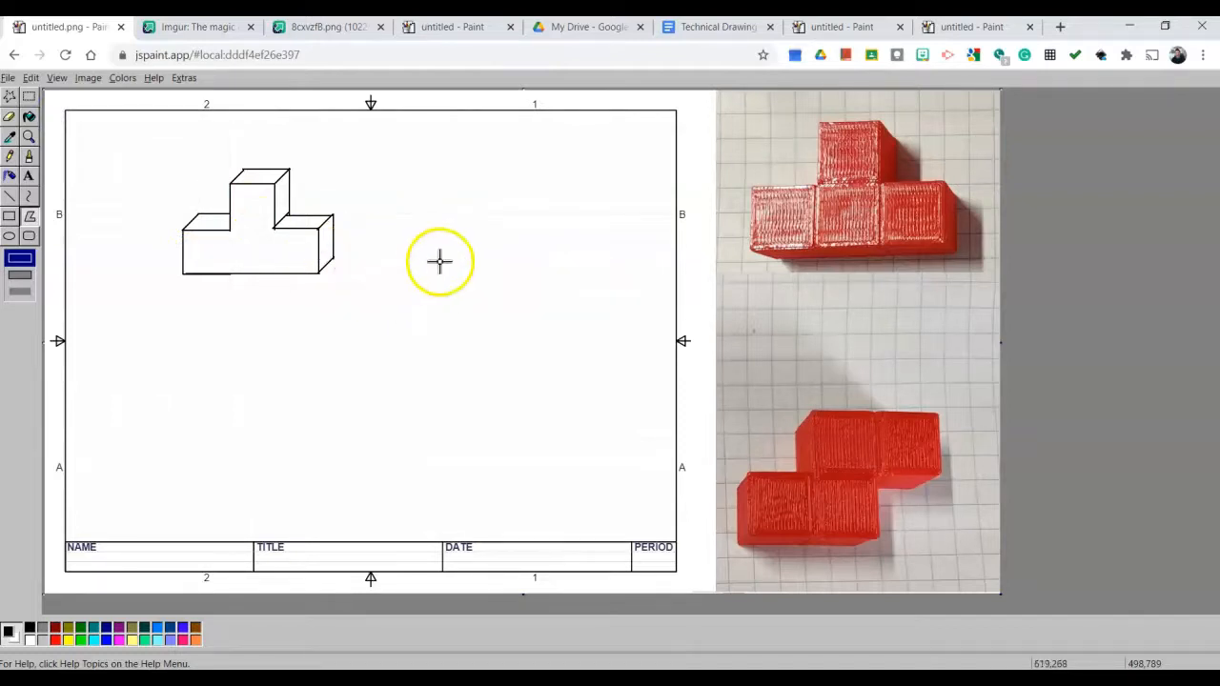
Try to draw the inverted-T front outline in zone B1 with the Polygon tool, starting over after its first edges.
mouse_move(422, 273)
left_mouse_down()
mouse_move(466, 248)
mouse_move(423, 229)
left_mouse_up()
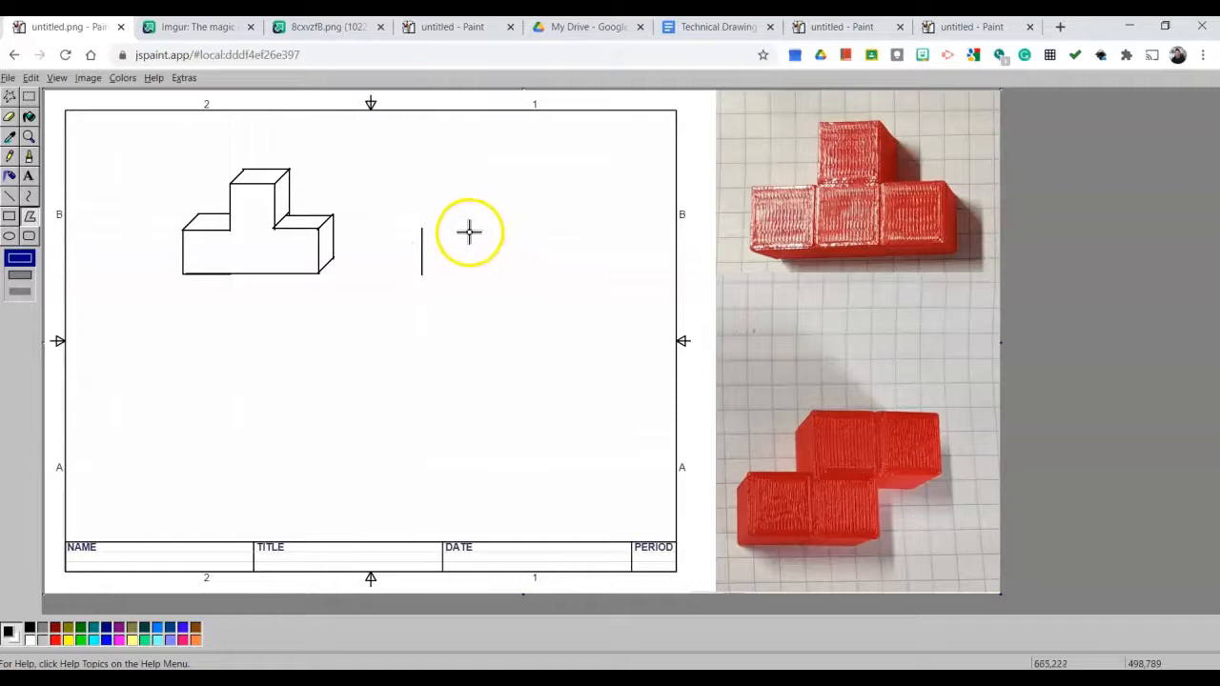
left_click(469, 230)
left_click(426, 260)
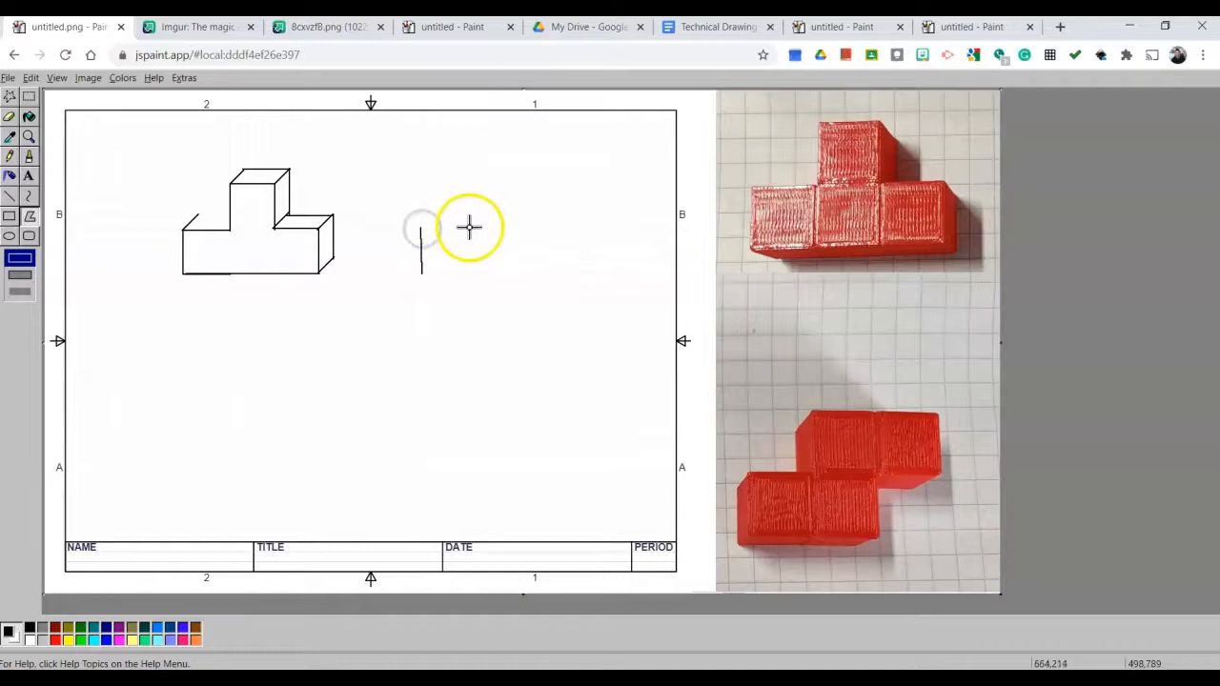
left_click(468, 228)
left_click(512, 184)
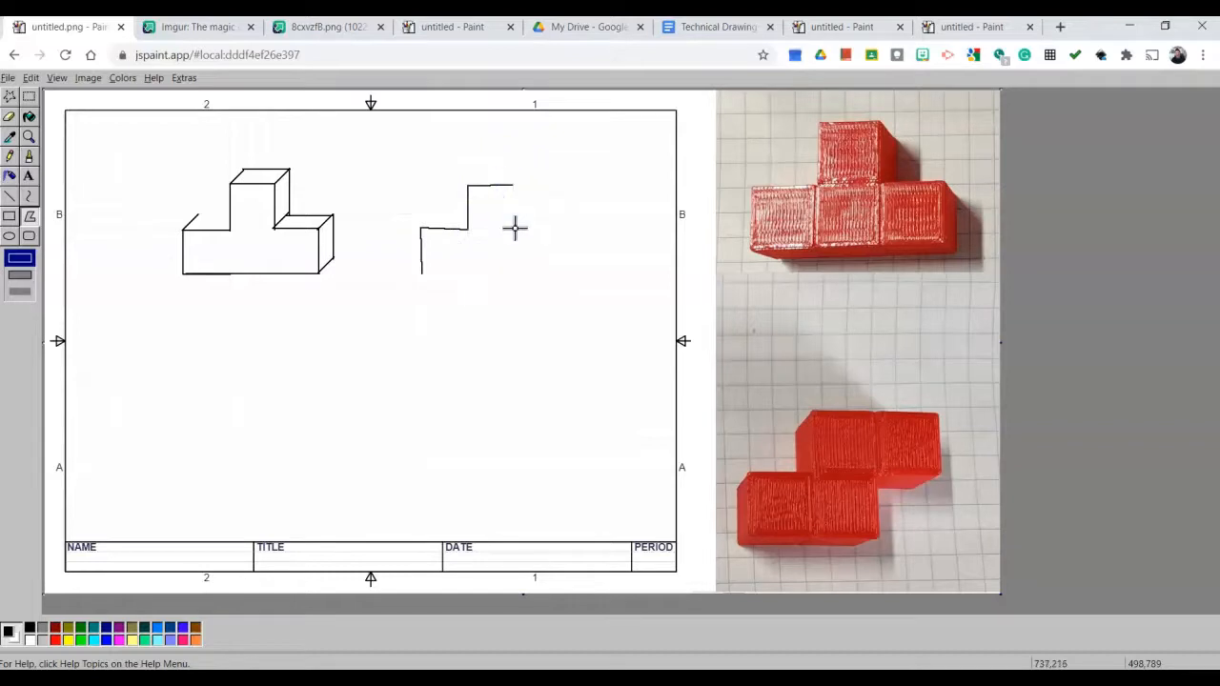
left_click(558, 229)
left_click(559, 272)
left_click(422, 273)
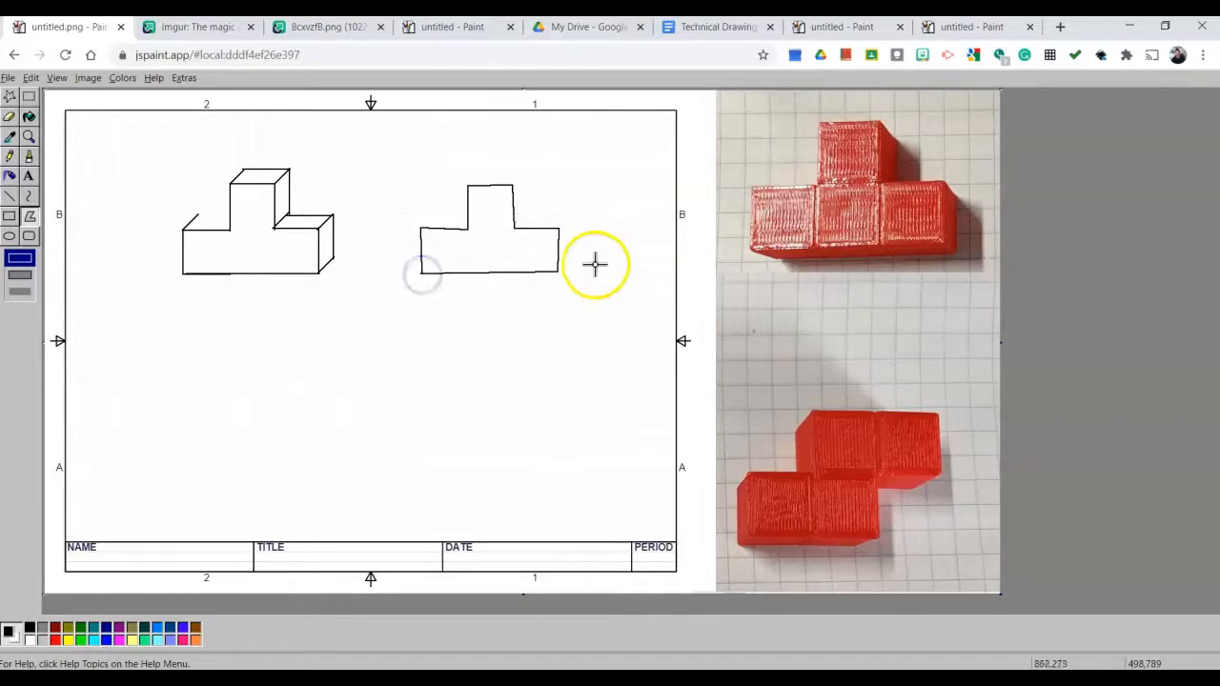
Undo the polygon outline and redraw the missing horizontal back edge of the block's left arm with the Line tool.
left_click(31, 221)
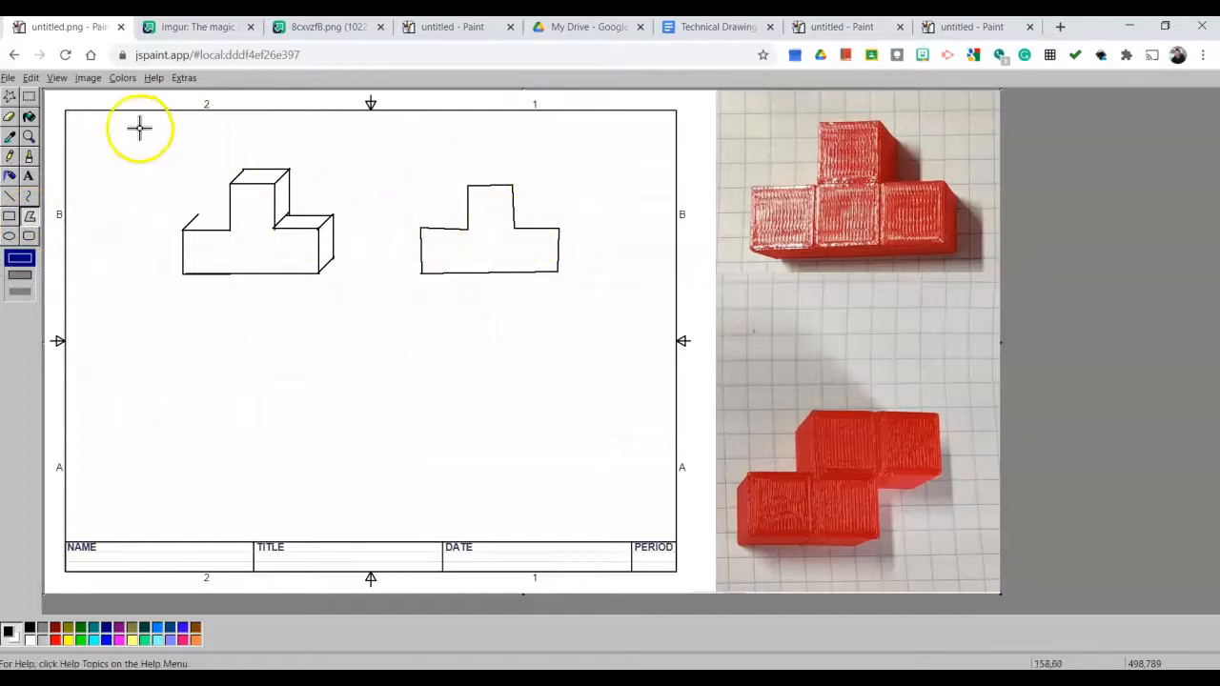
left_click(31, 79)
left_click(43, 96)
left_click(9, 195)
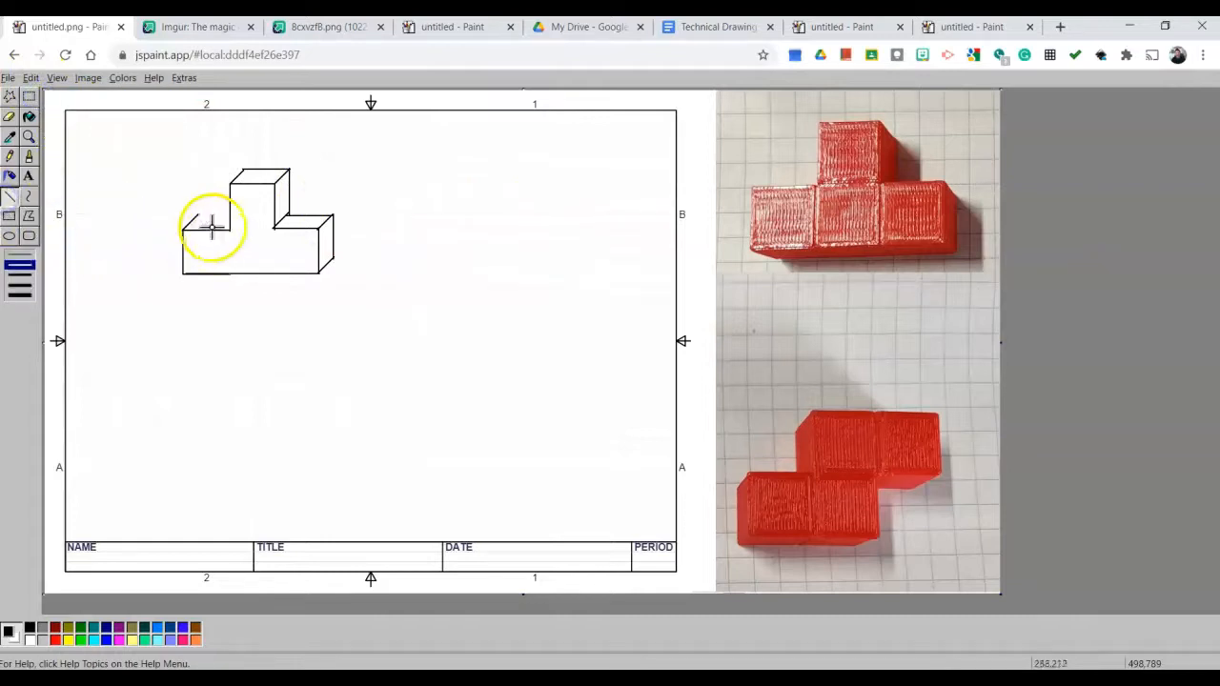
left_click_drag(199, 216, 227, 216)
With a thicker line, draw the second block's two-unit bottom edge in zone A2 and trace the matching front edges on its photo.
left_click(14, 277)
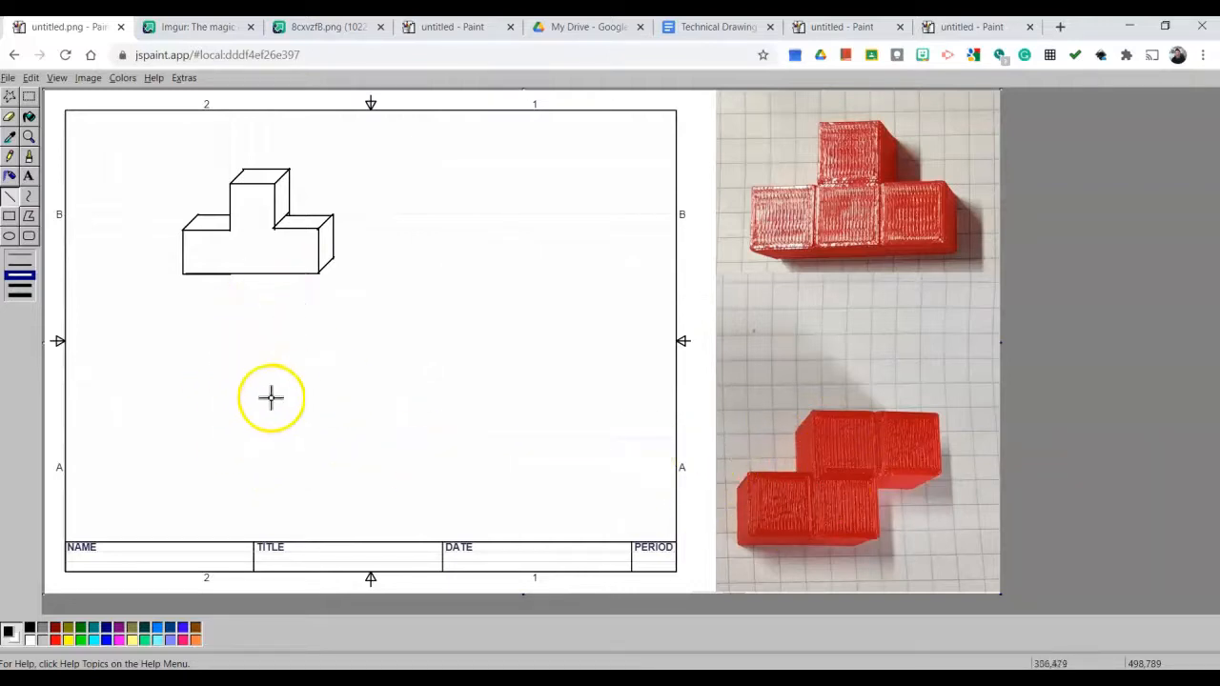
left_click(249, 454)
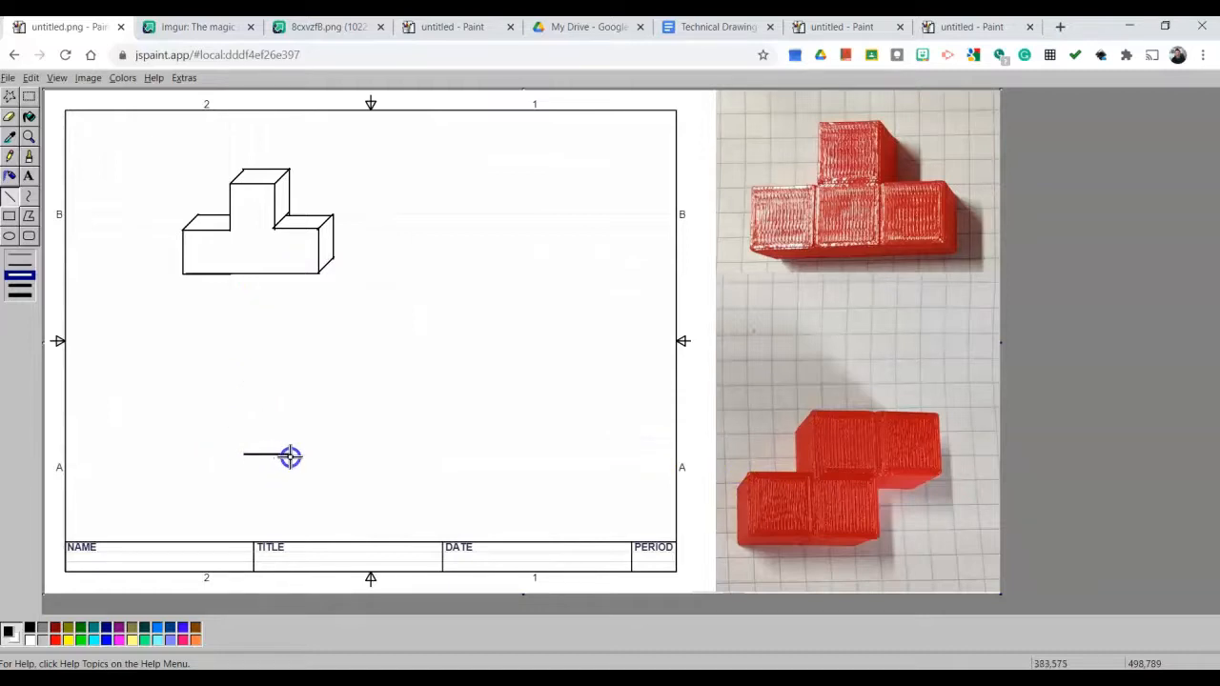
left_click_drag(289, 456, 335, 456)
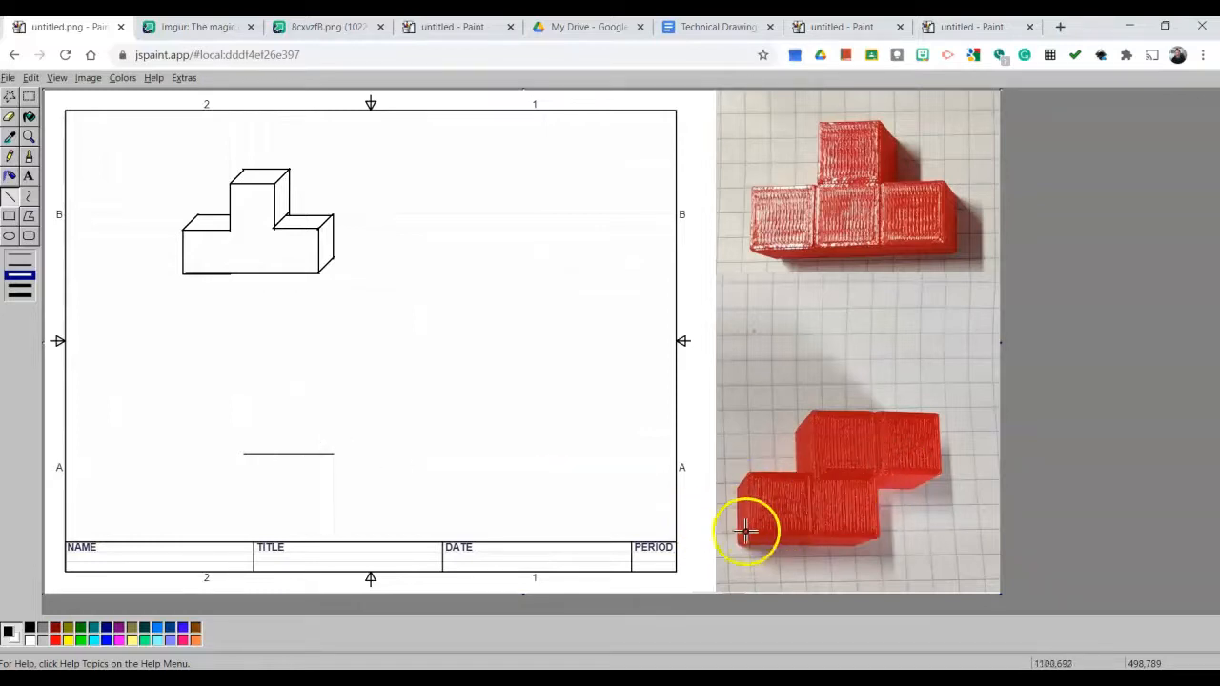
left_click_drag(751, 531, 773, 532)
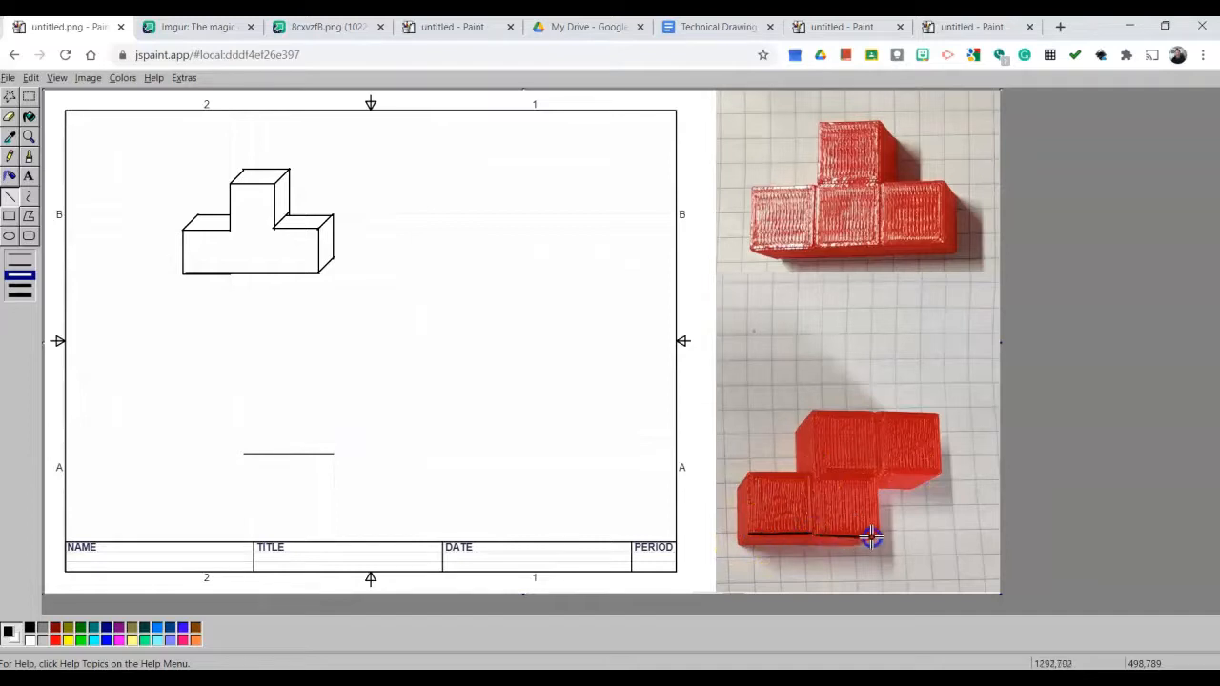
left_click_drag(876, 534, 883, 533)
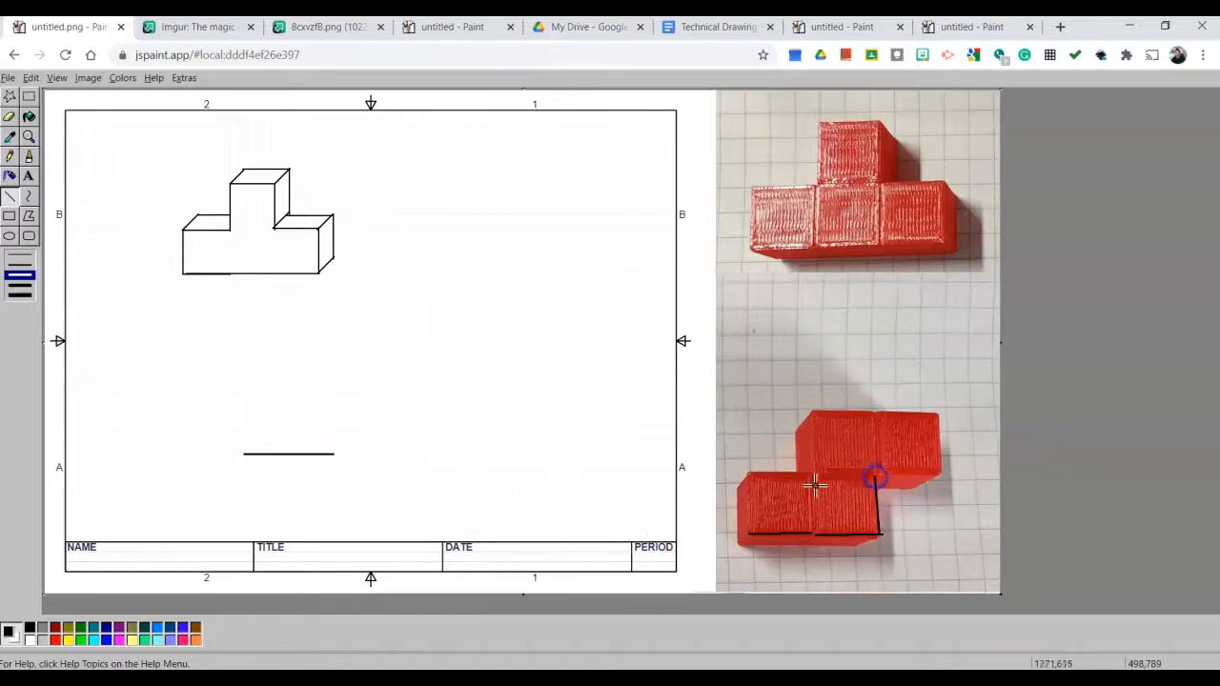
Complete the stepped S-shaped front outline of the second block in zone A2 and trace the remaining front edges on its photo.
left_click_drag(332, 454, 333, 431)
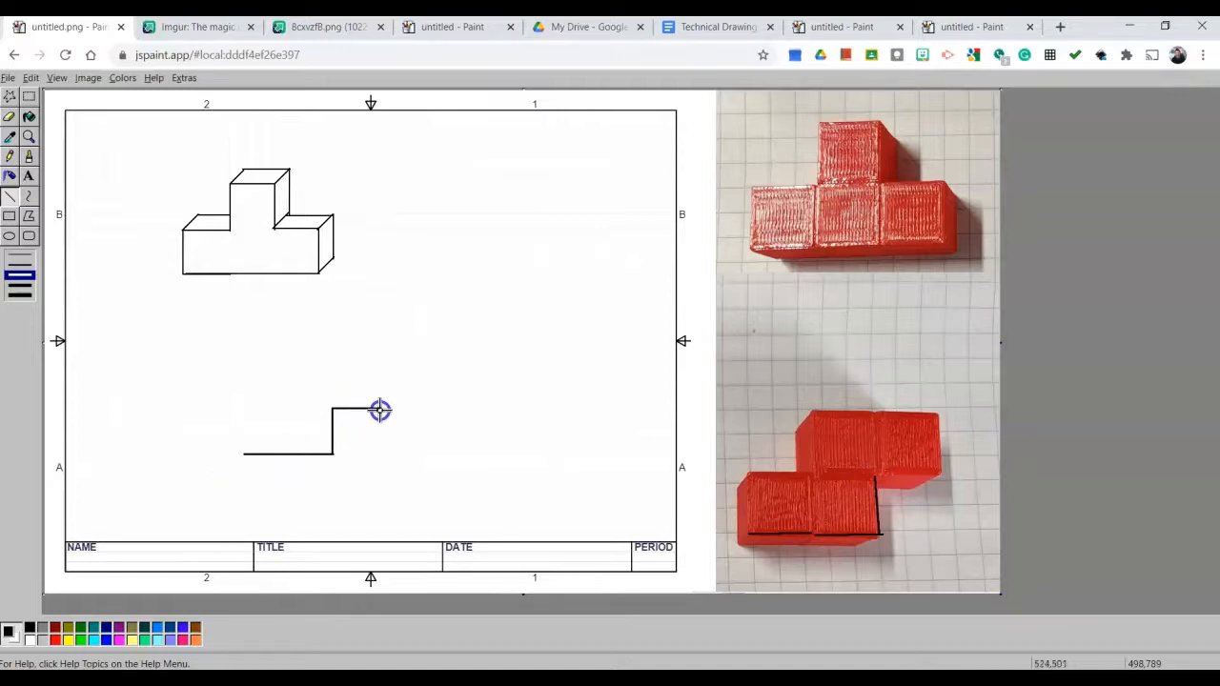
left_click_drag(379, 410, 380, 368)
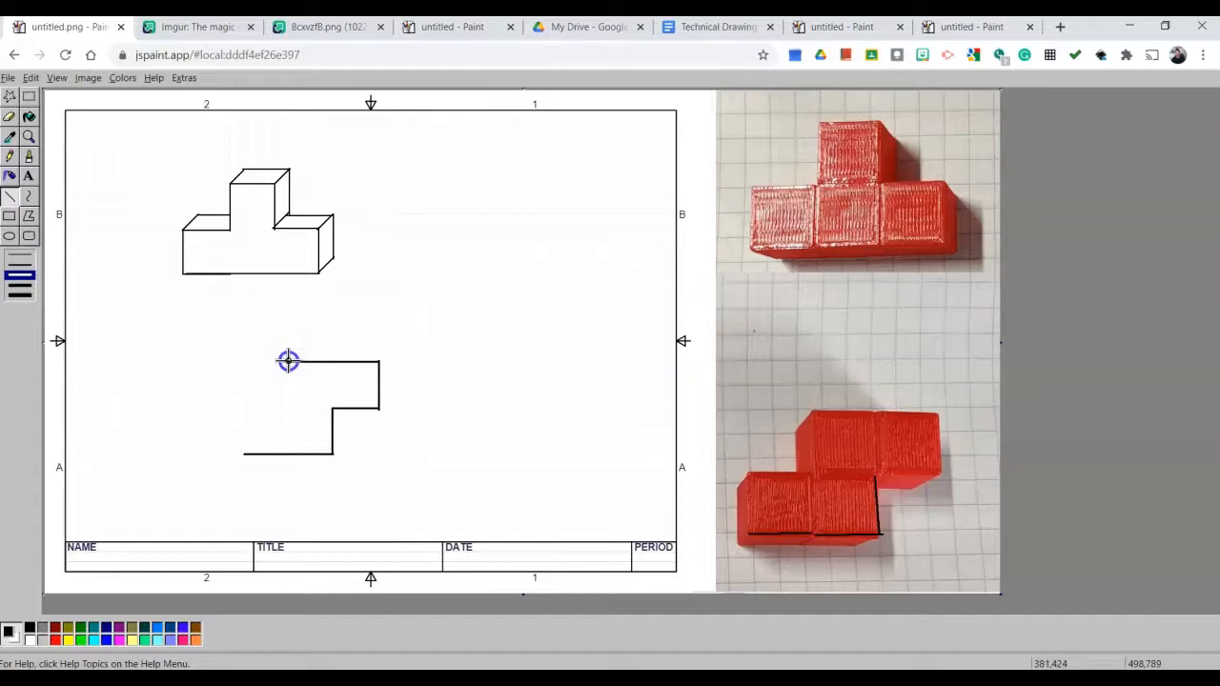
mouse_move(288, 409)
left_mouse_down()
mouse_move(250, 408)
mouse_move(244, 453)
left_mouse_up()
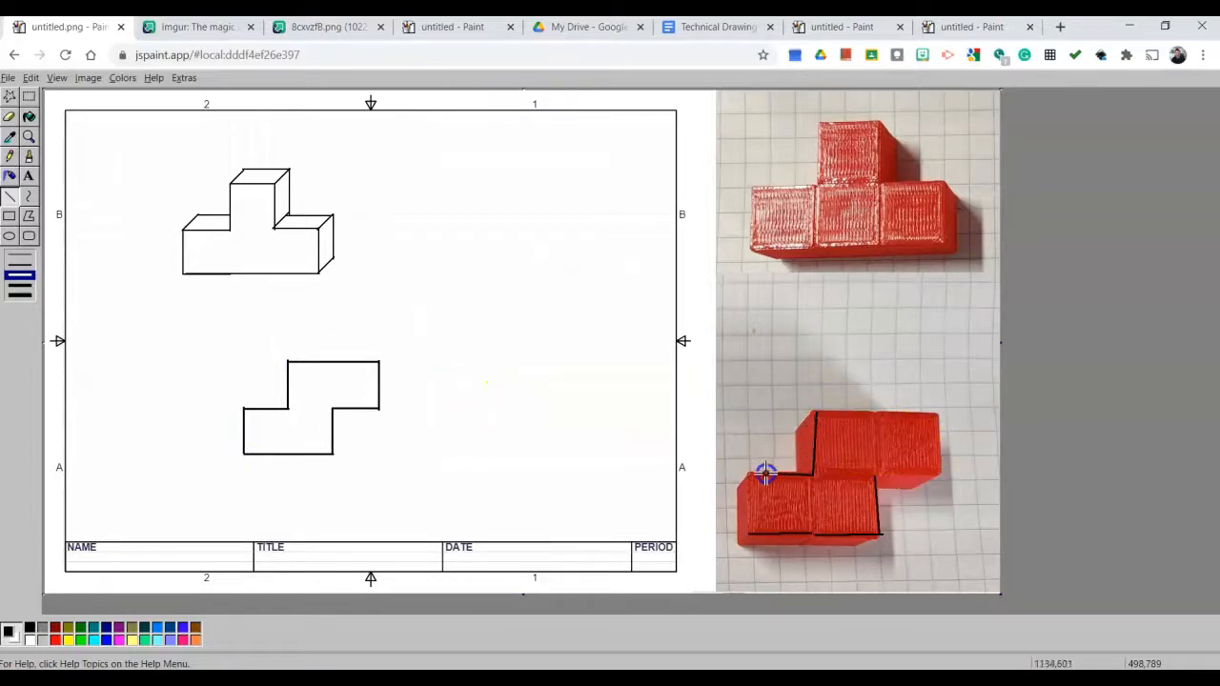
mouse_move(817, 411)
left_mouse_down()
mouse_move(944, 420)
mouse_move(934, 414)
mouse_move(935, 441)
left_mouse_up()
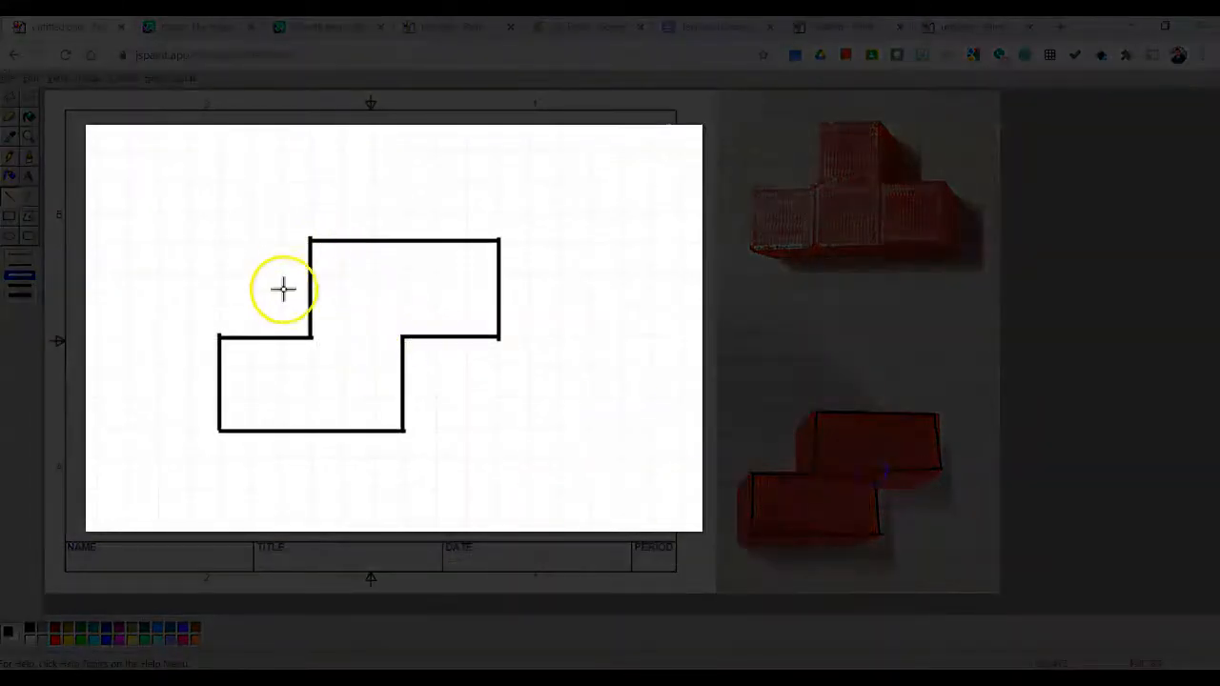
Draw the receding top faces of the second block's lower-left arm and upper bar with slanted and horizontal lines.
left_click_drag(219, 336, 310, 308)
left_click_drag(309, 241, 520, 213)
left_click_drag(499, 240, 529, 214)
Draw the right side faces of the second block's upper bar and lower cube with slanted and vertical lines.
left_click_drag(501, 335, 531, 303)
left_click_drag(531, 303, 530, 214)
left_click_drag(404, 429, 436, 395)
left_click_drag(435, 394, 437, 354)
left_click(515, 426)
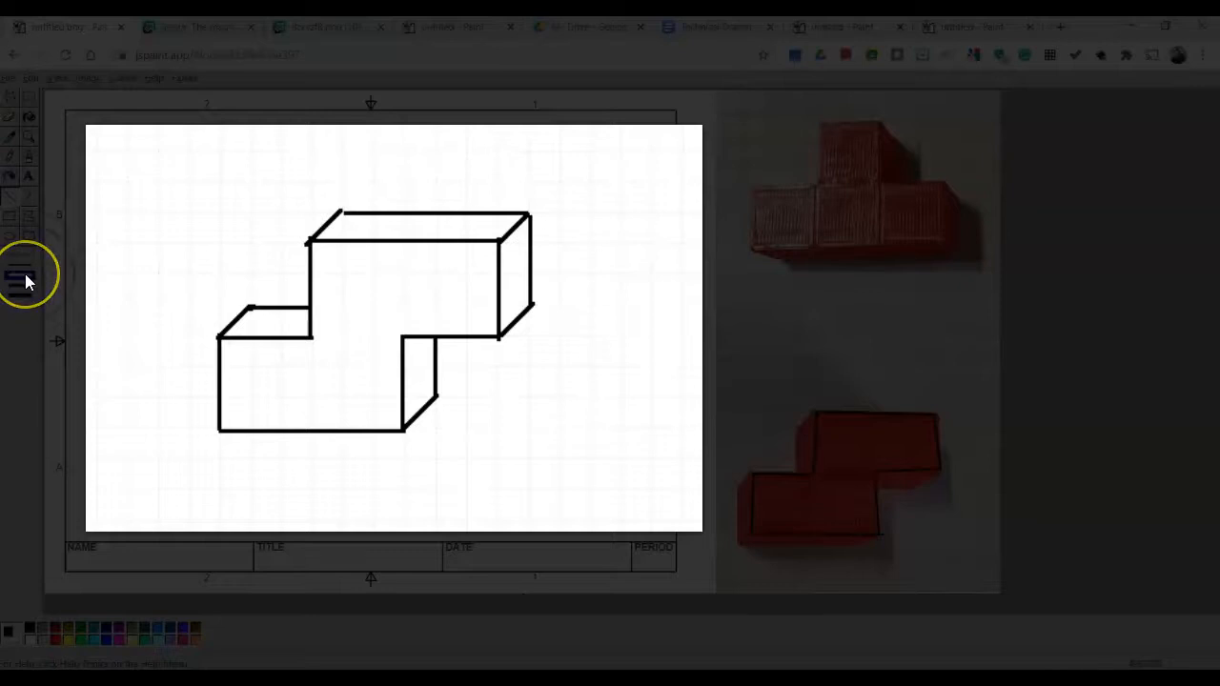
left_click(194, 254)
Add a text box with transparent background in the title block's NAME field and enter the drafter's full name.
left_click(29, 178)
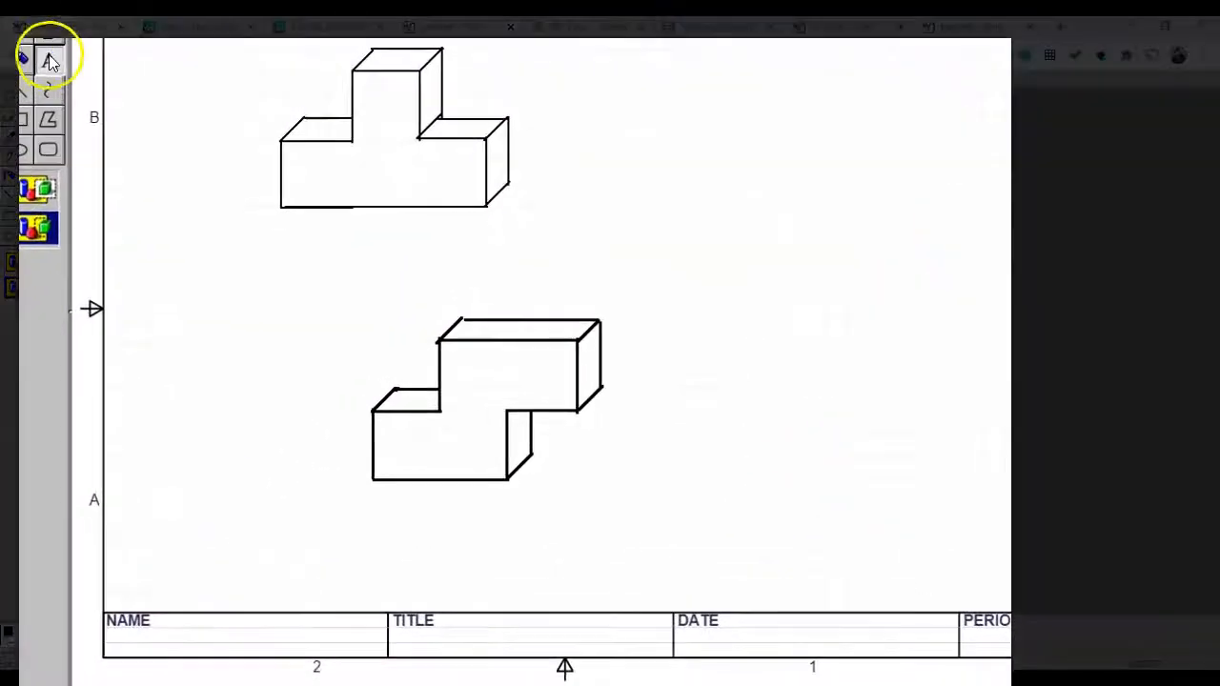
left_click(50, 61)
left_click_drag(154, 625, 364, 643)
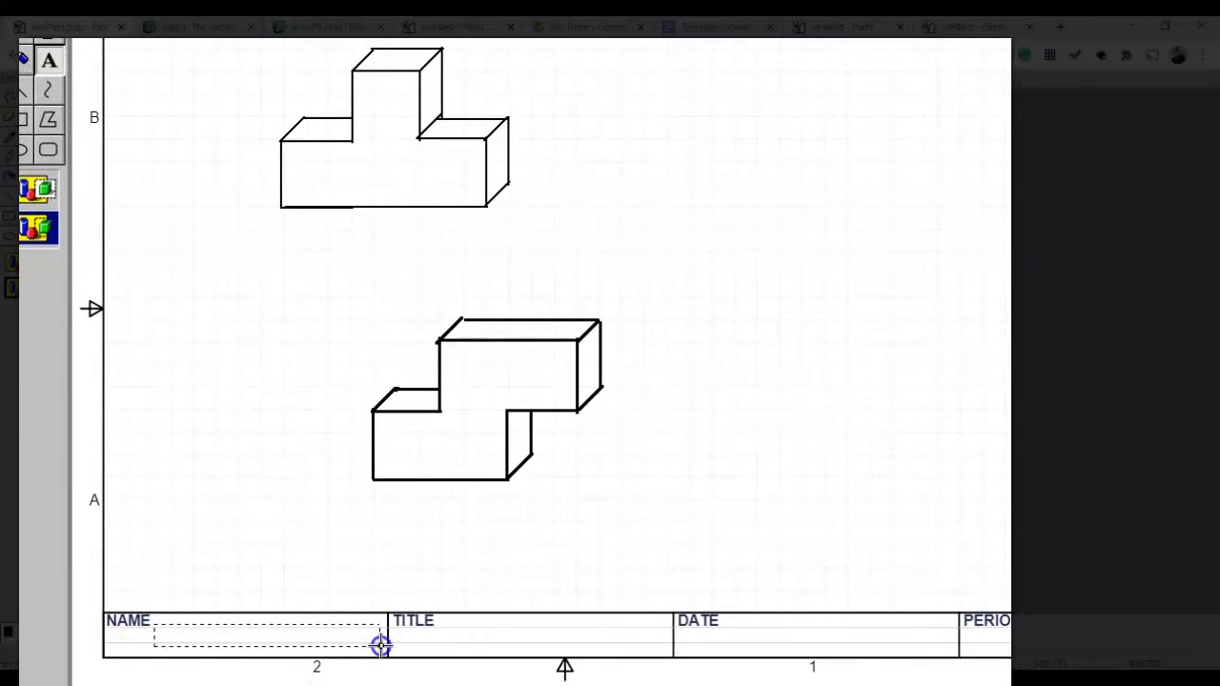
left_click_drag(385, 646, 391, 646)
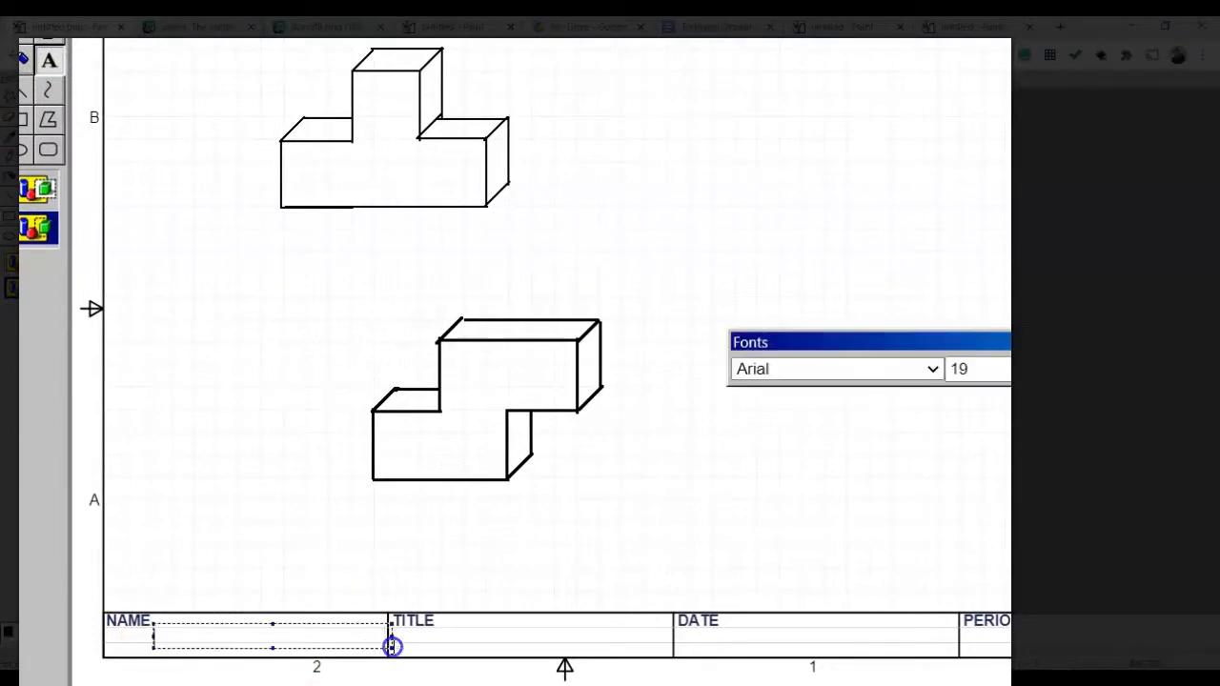
left_click(35, 234)
left_click(34, 233)
left_click(34, 233)
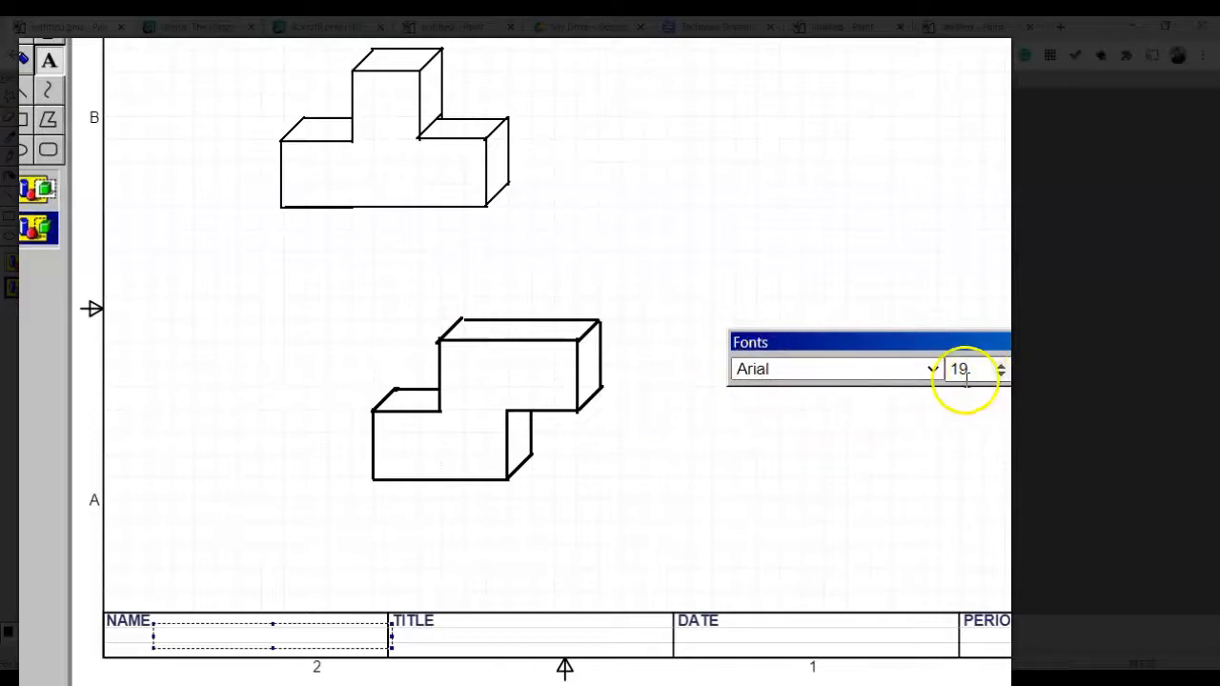
left_click(225, 636)
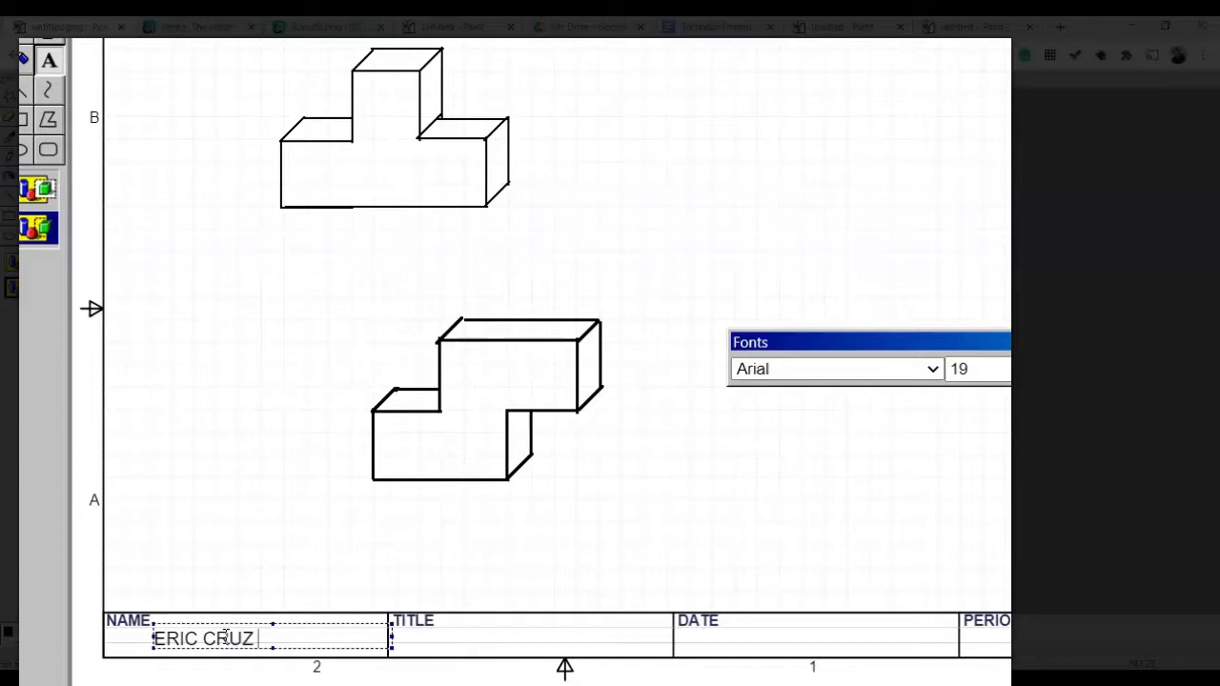
Add the text "OBLIQUE SKETCH ONLINE 1" in the title block's TITLE field.
left_click_drag(416, 626, 663, 646)
type("O")
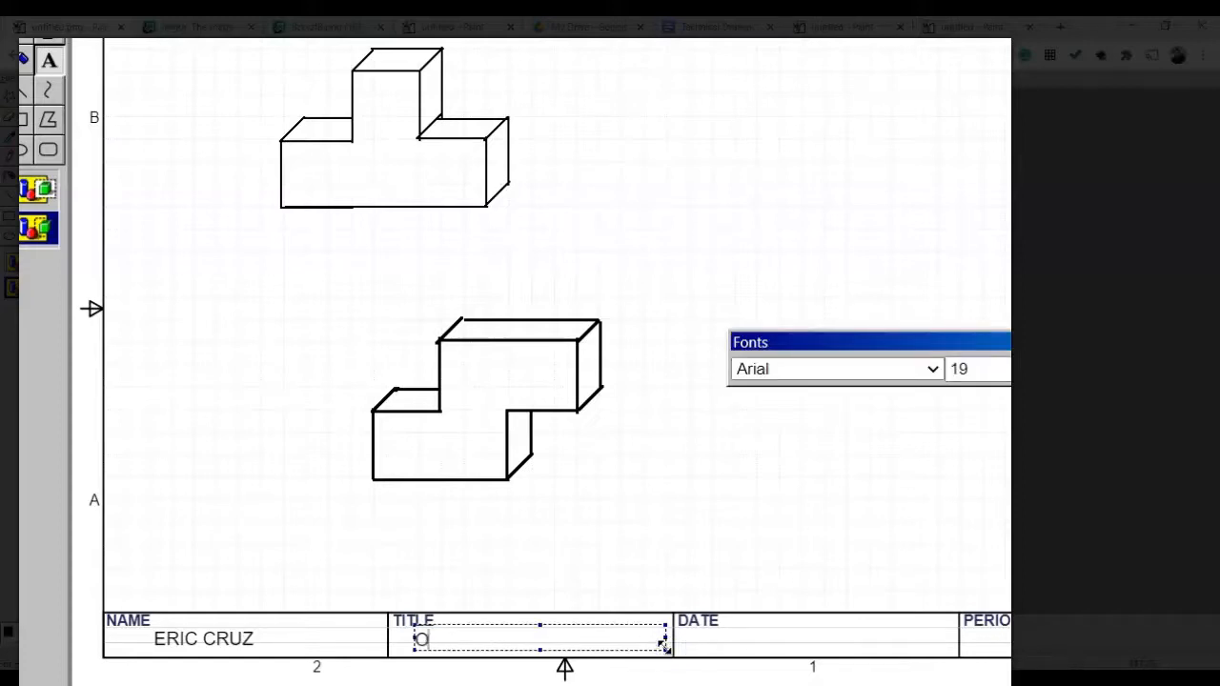
type("BLIQUE SKET")
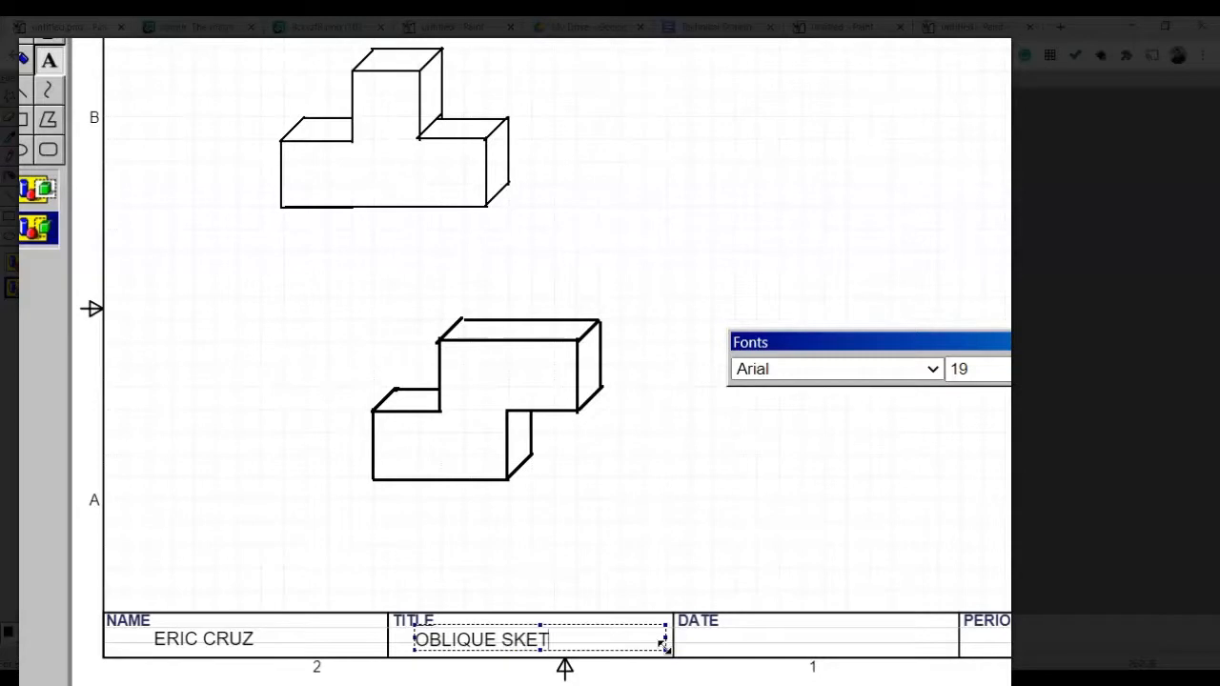
type("CH ONLINE 2")
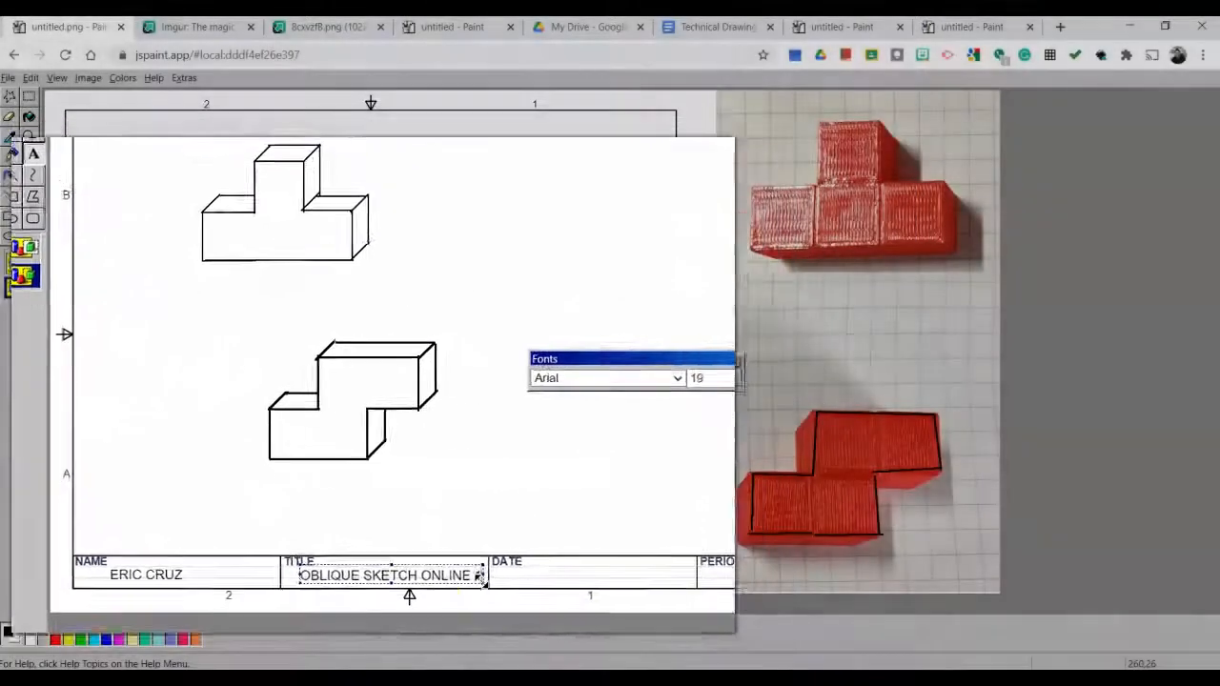
Add the text "XYZ" in the title block's DATE field and "X" in the PERIOD field.
left_click_drag(473, 555, 593, 563)
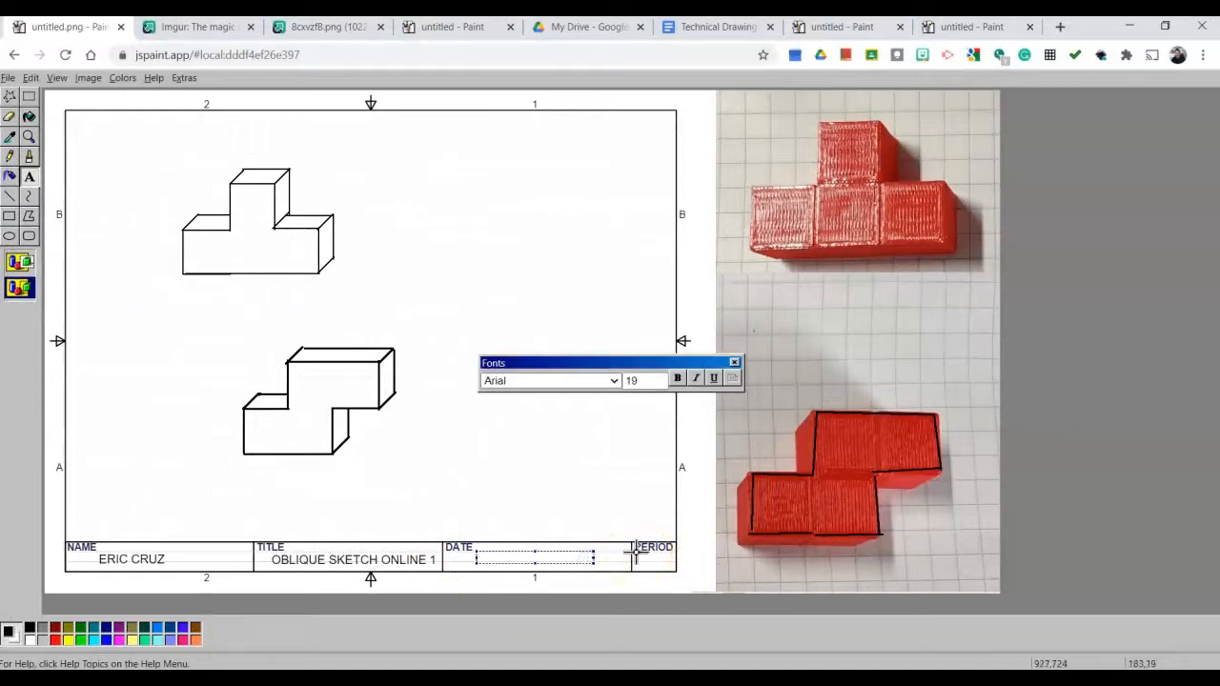
type("XYZ")
left_click_drag(646, 551, 670, 566)
type("X")
left_click(692, 556)
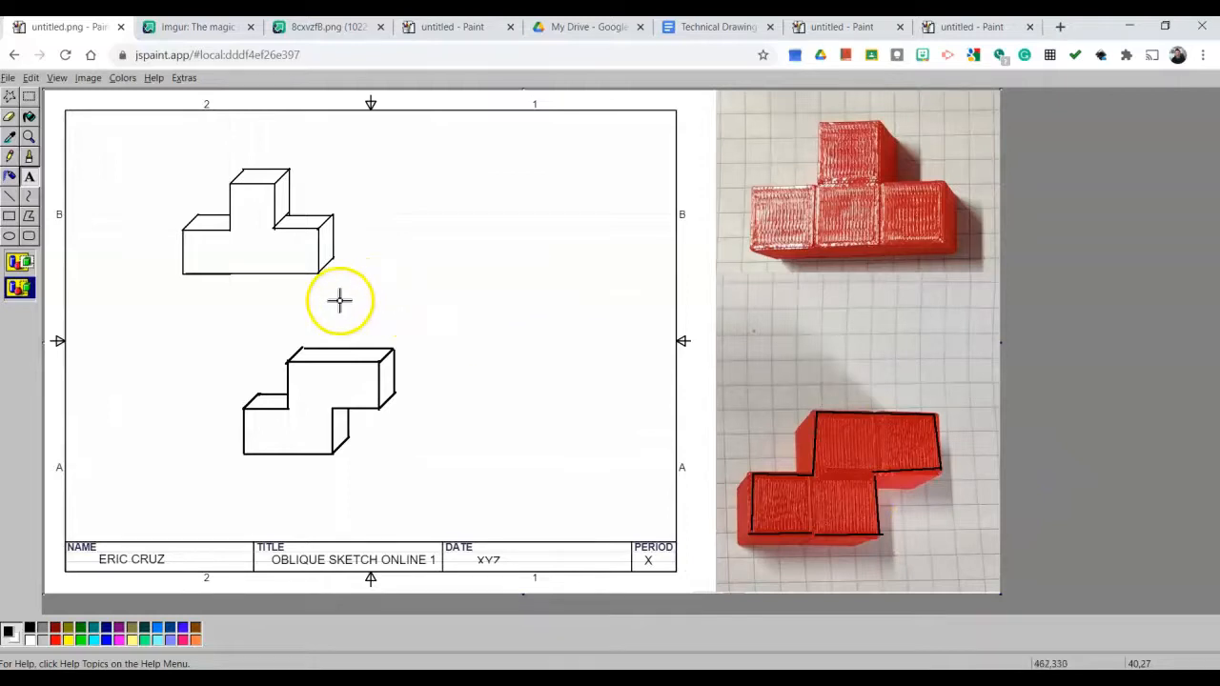
Upload the finished drawing to Imgur.
left_click(9, 80)
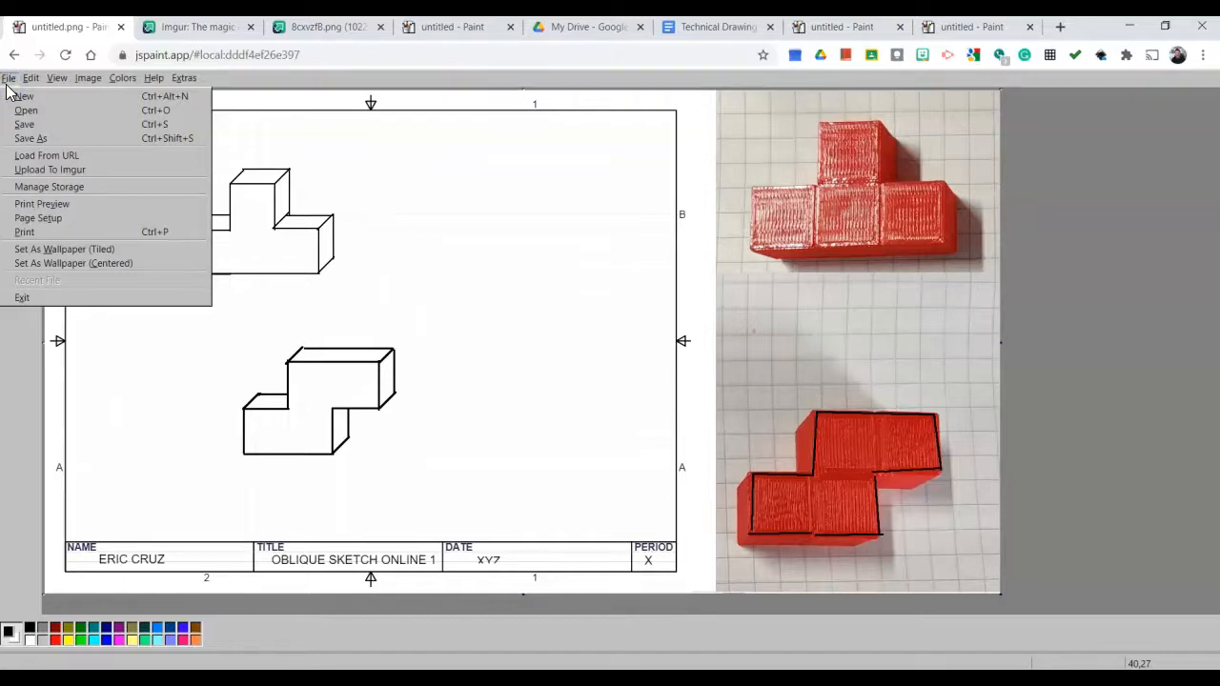
left_click(8, 82)
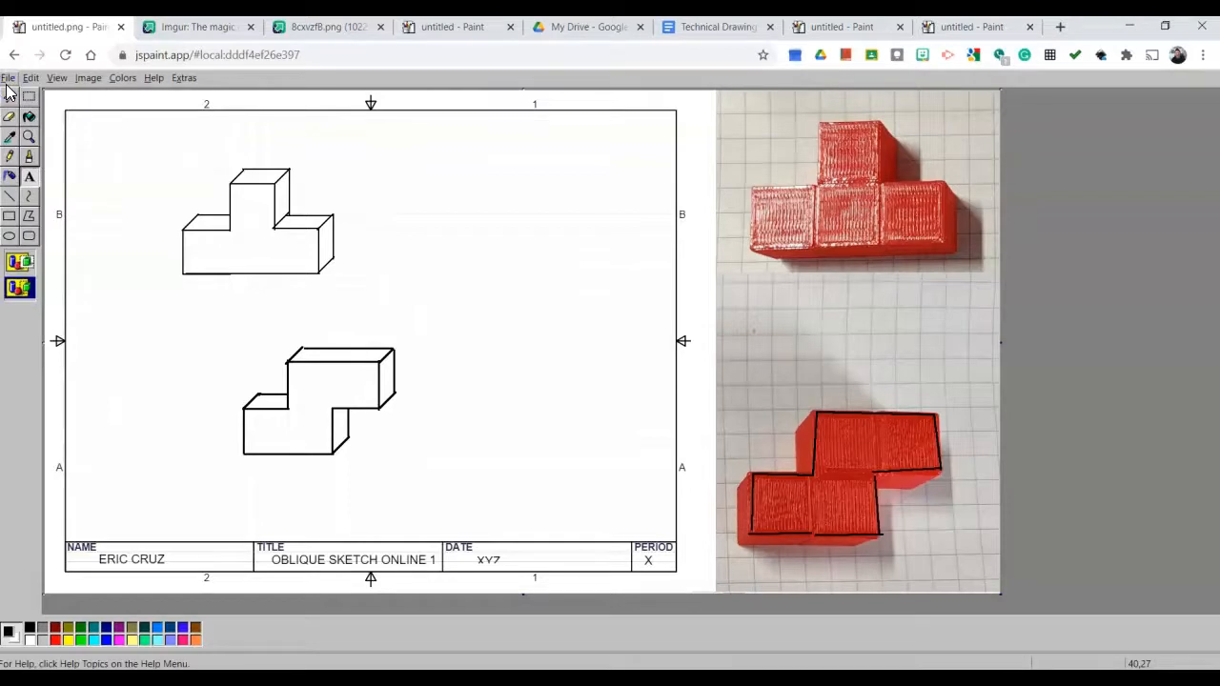
left_click(7, 78)
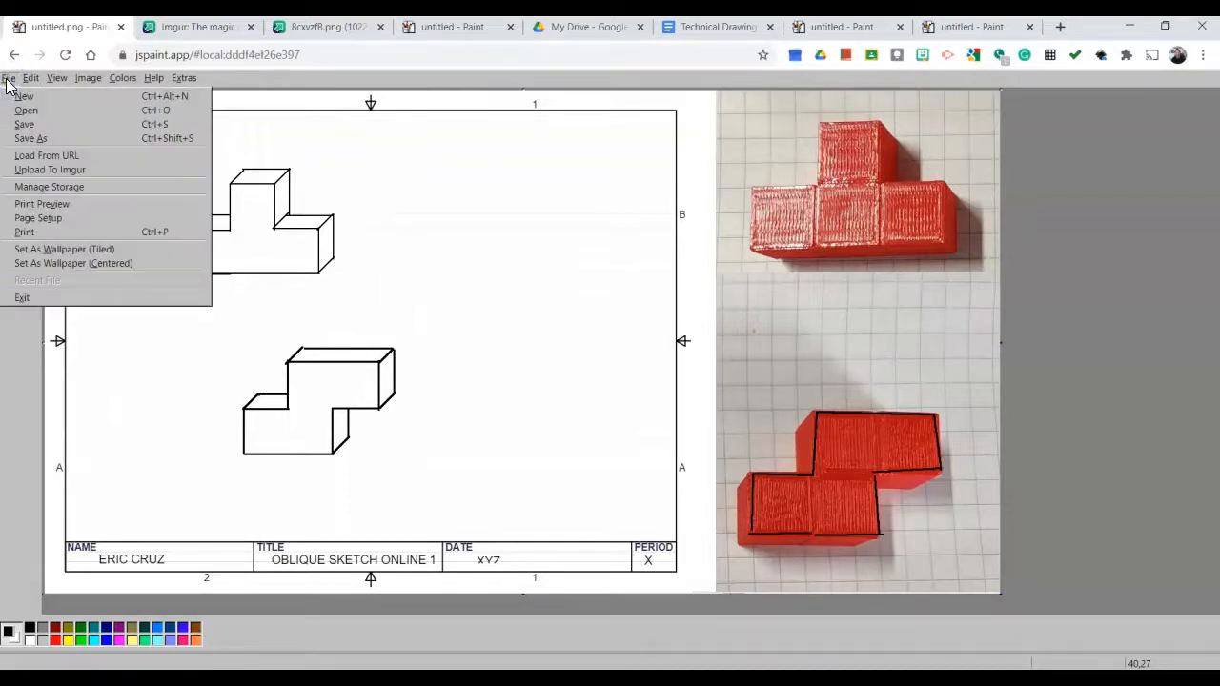
left_click(78, 172)
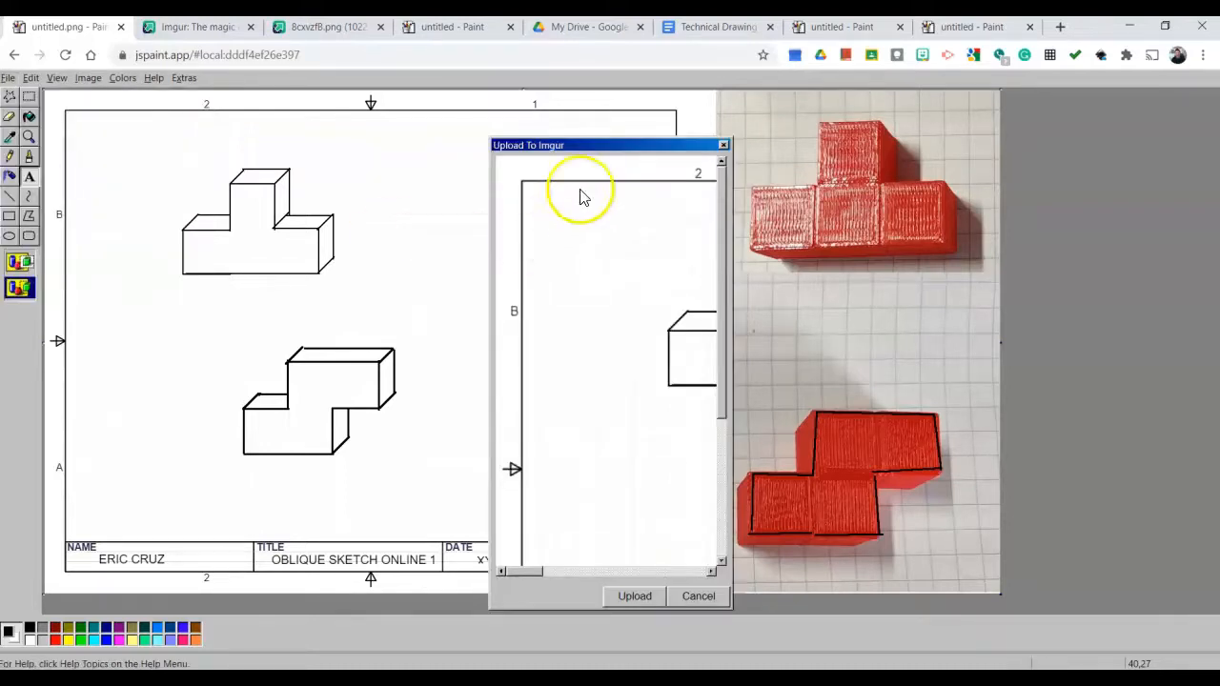
left_click_drag(583, 150, 457, 125)
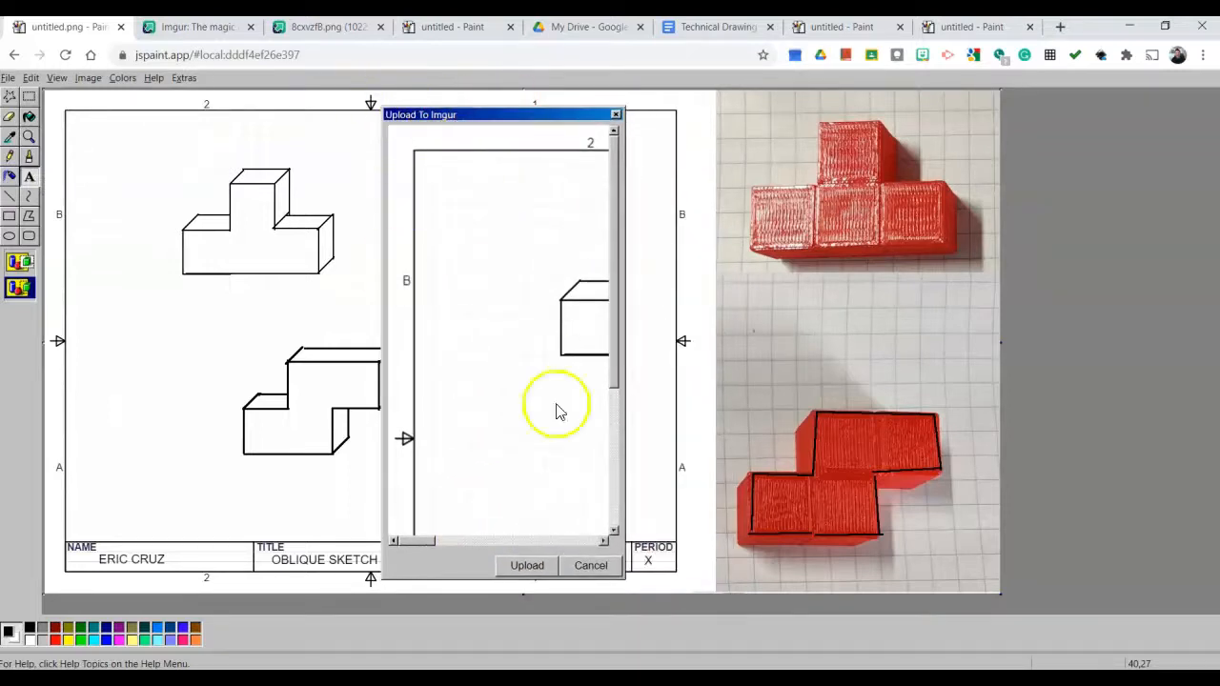
left_click(527, 565)
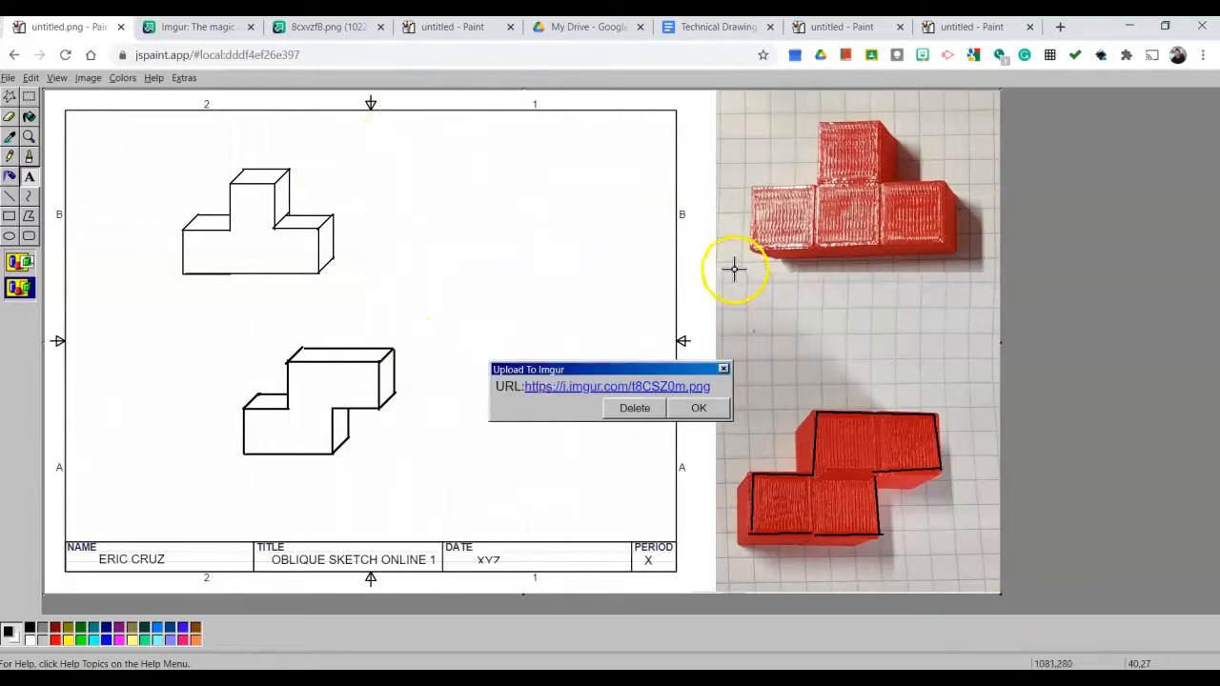
Open the uploaded drawing's Imgur page from its link and copy the page's web address.
left_click(550, 390)
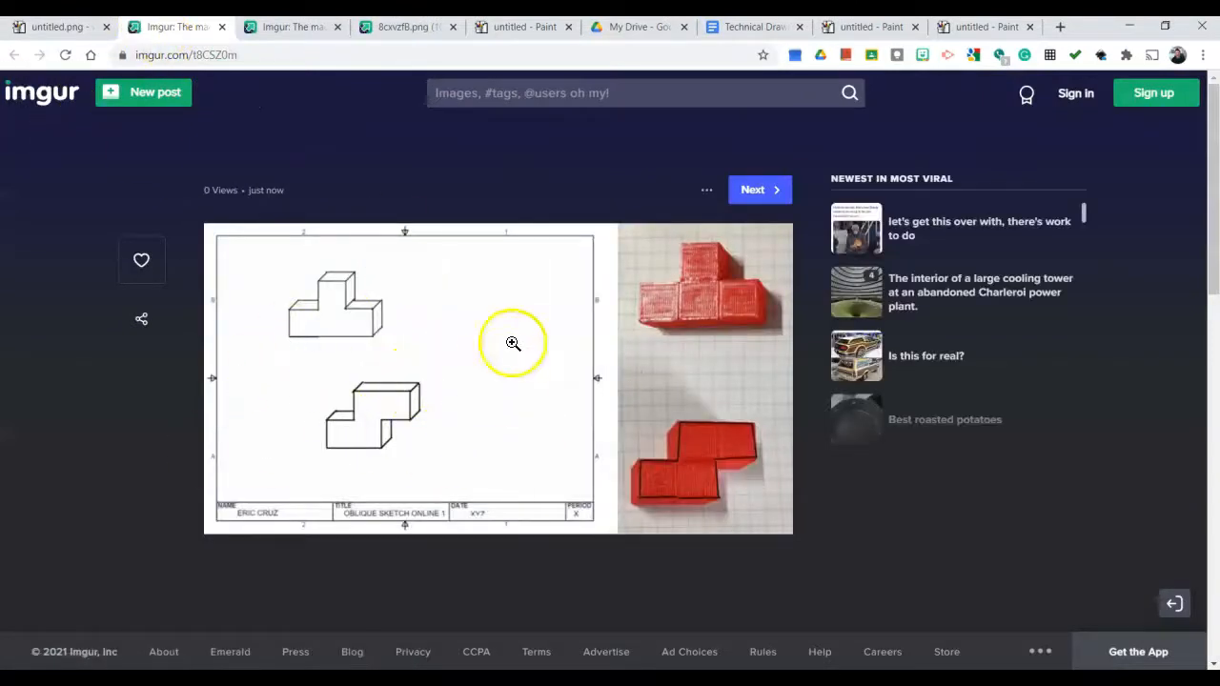
left_click(176, 54)
key("ctrl+c")
right_click(181, 63)
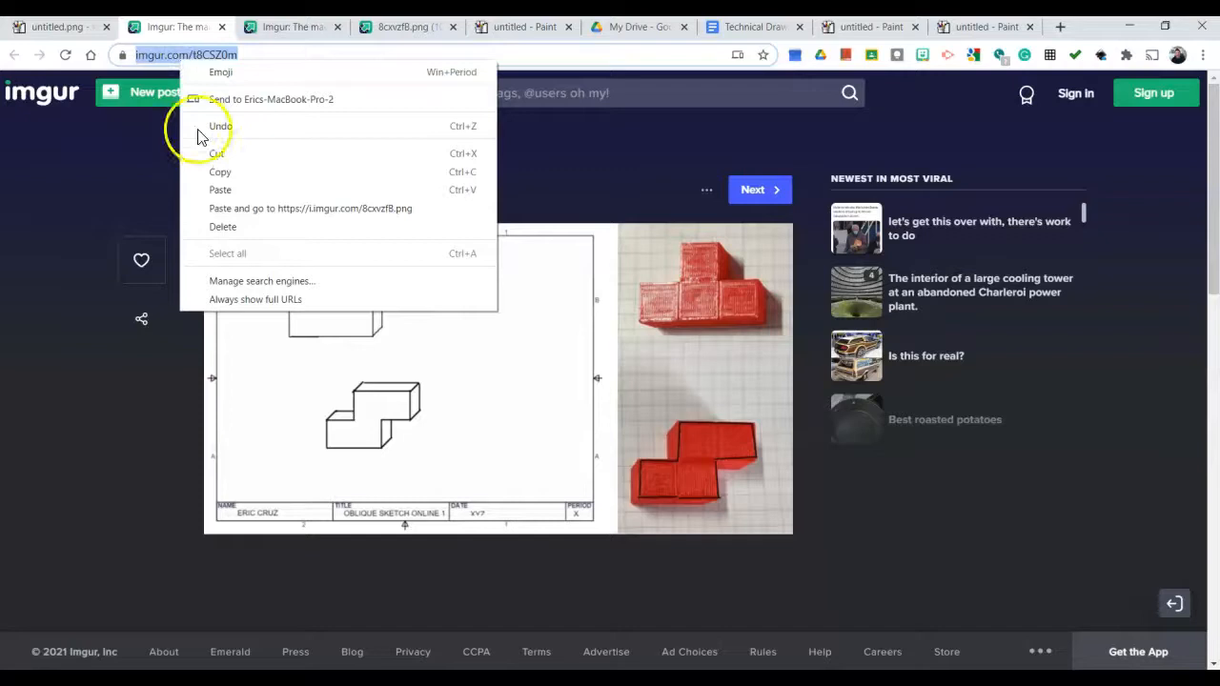
left_click(205, 173)
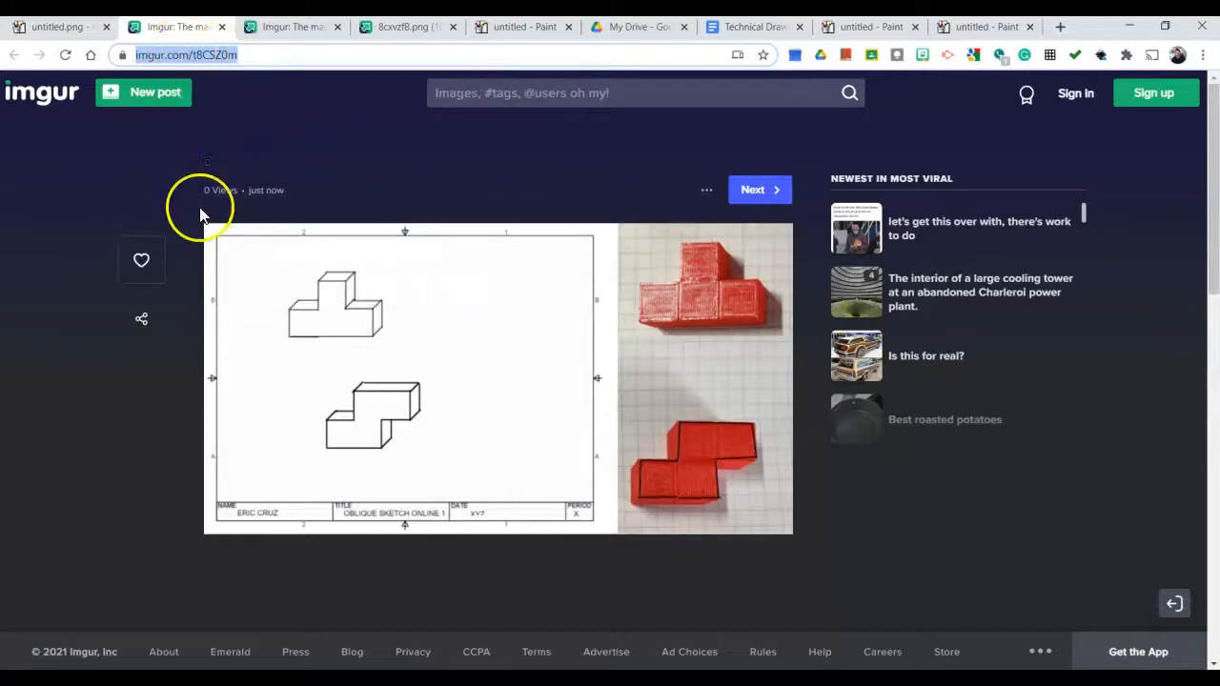
Load the copied Imgur address in a new browser tab to check the uploaded drawing.
left_click(1068, 29)
key("ctrl+v")
key("Return")
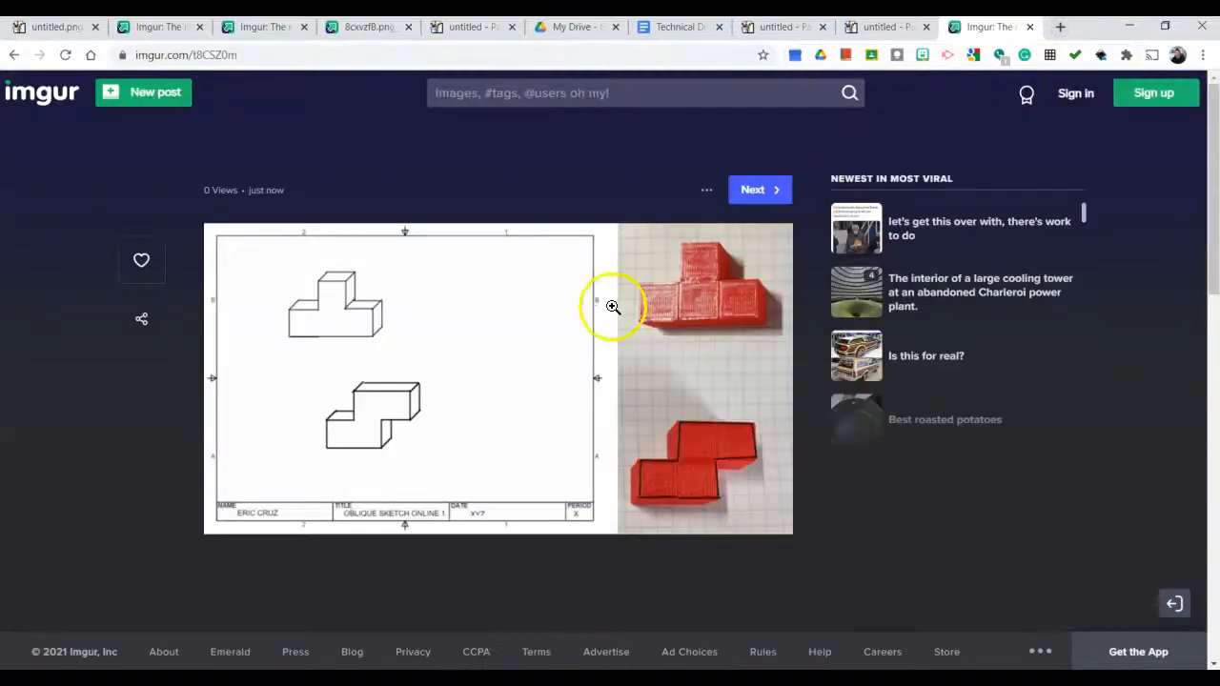
left_click(483, 329)
left_click(446, 361)
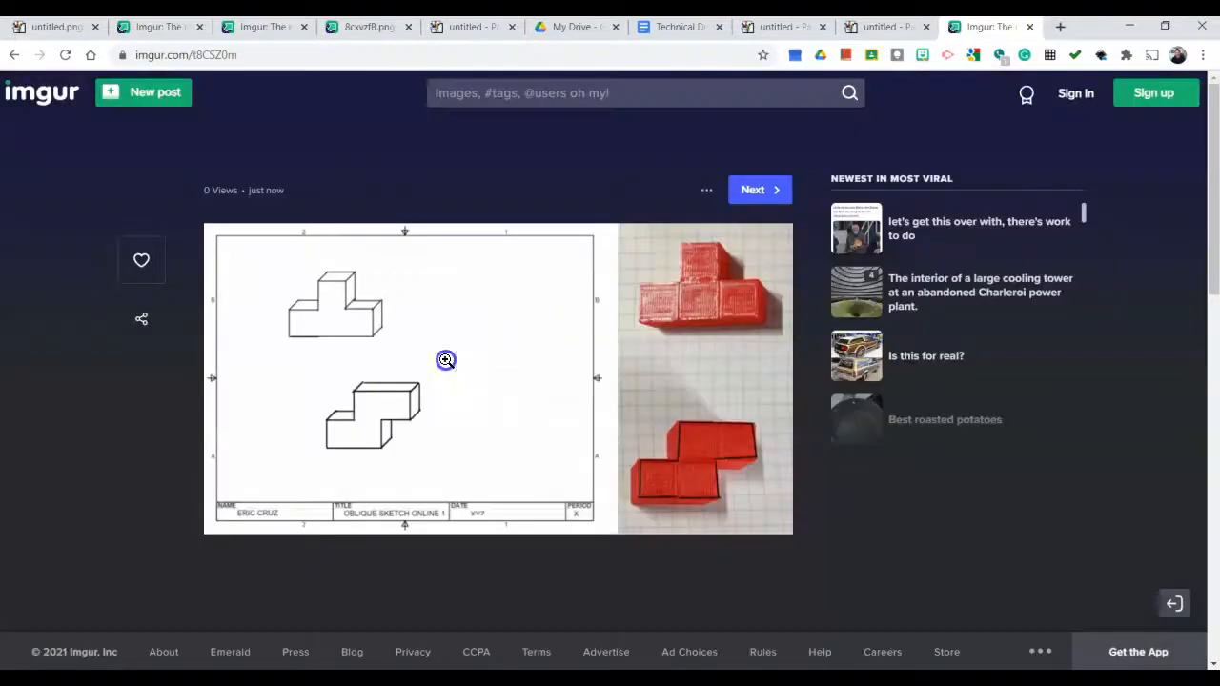
Return to the drawing in JS Paint and close the Imgur upload dialog.
left_click(77, 32)
left_click(703, 410)
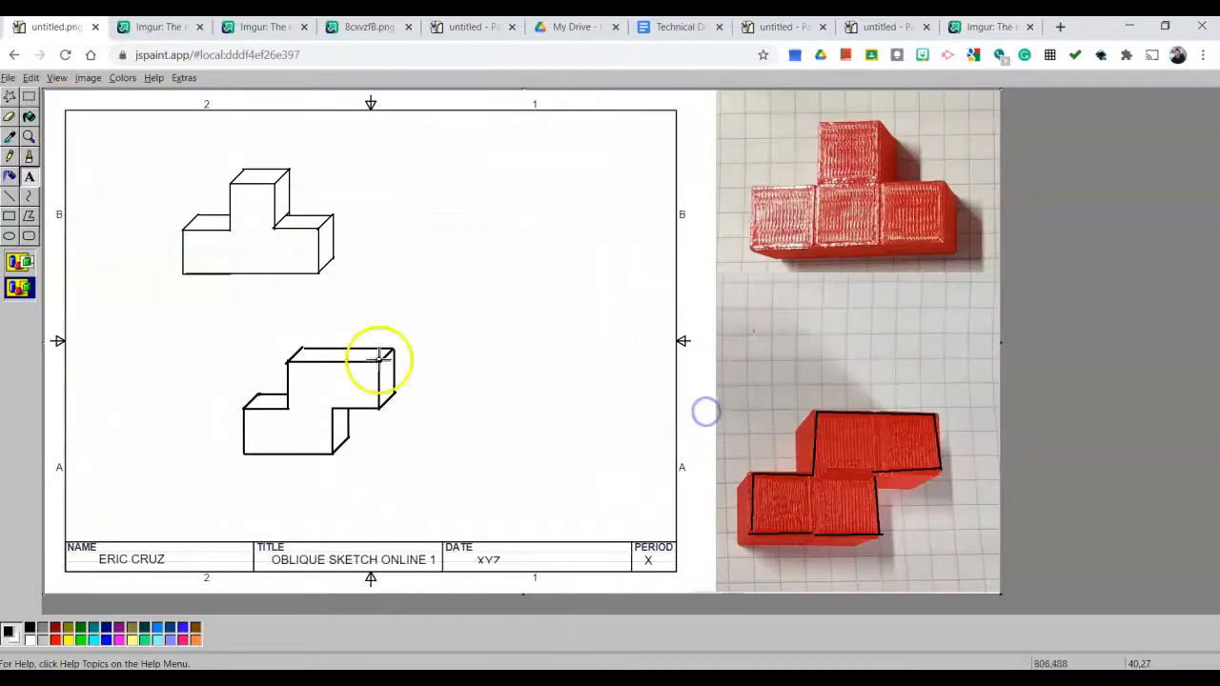
left_click(8, 78)
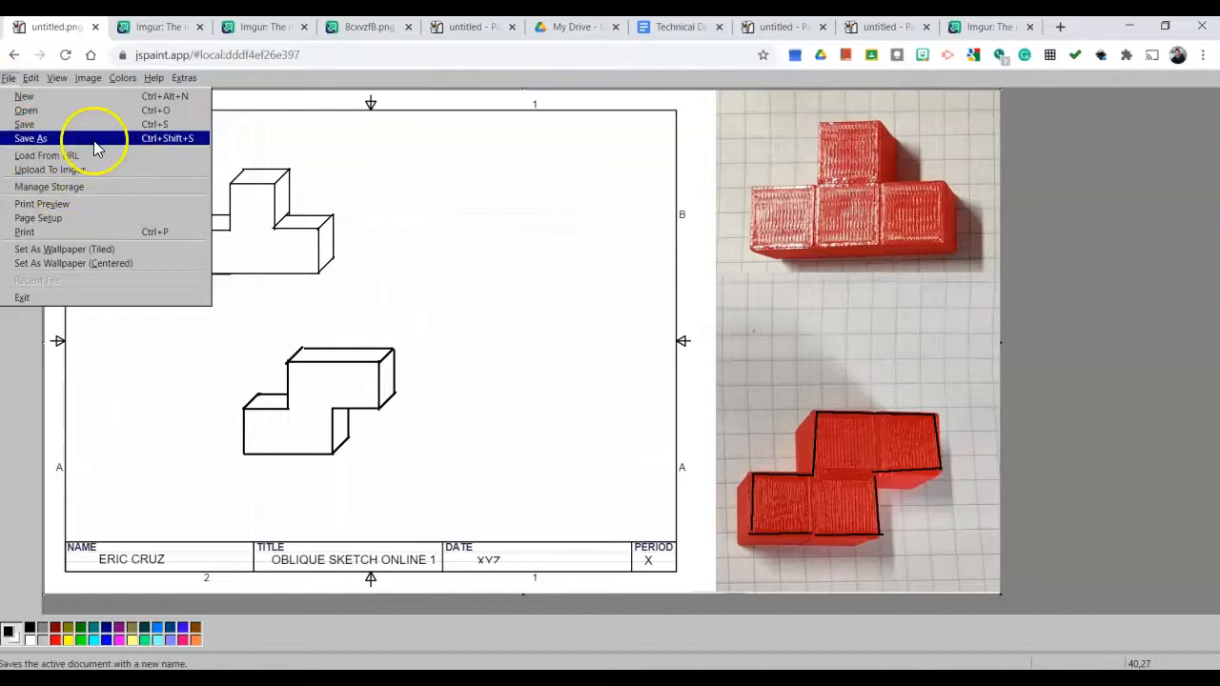
left_click(11, 79)
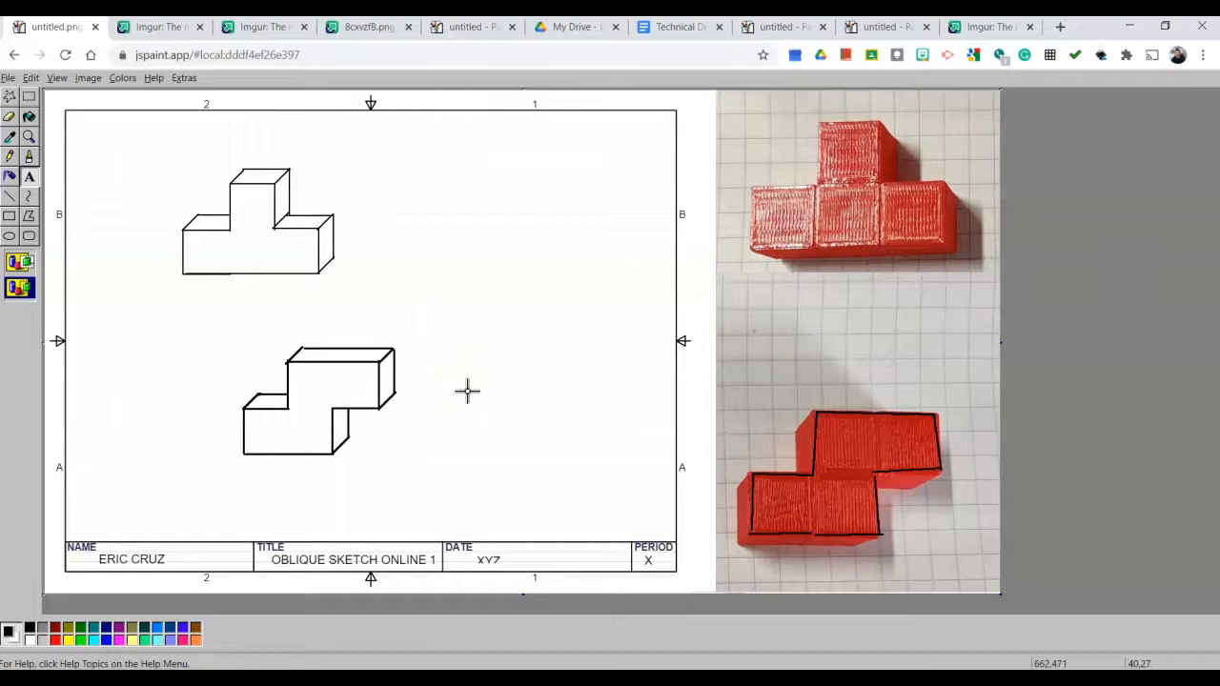
left_click(9, 77)
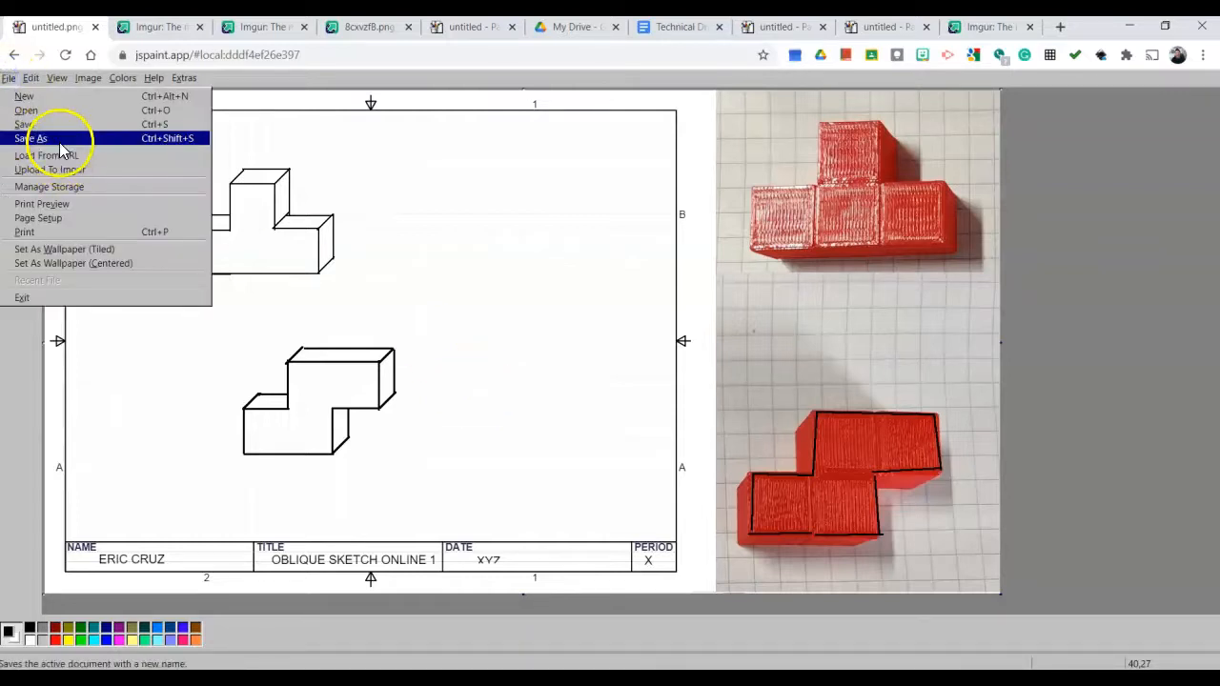
left_click(8, 80)
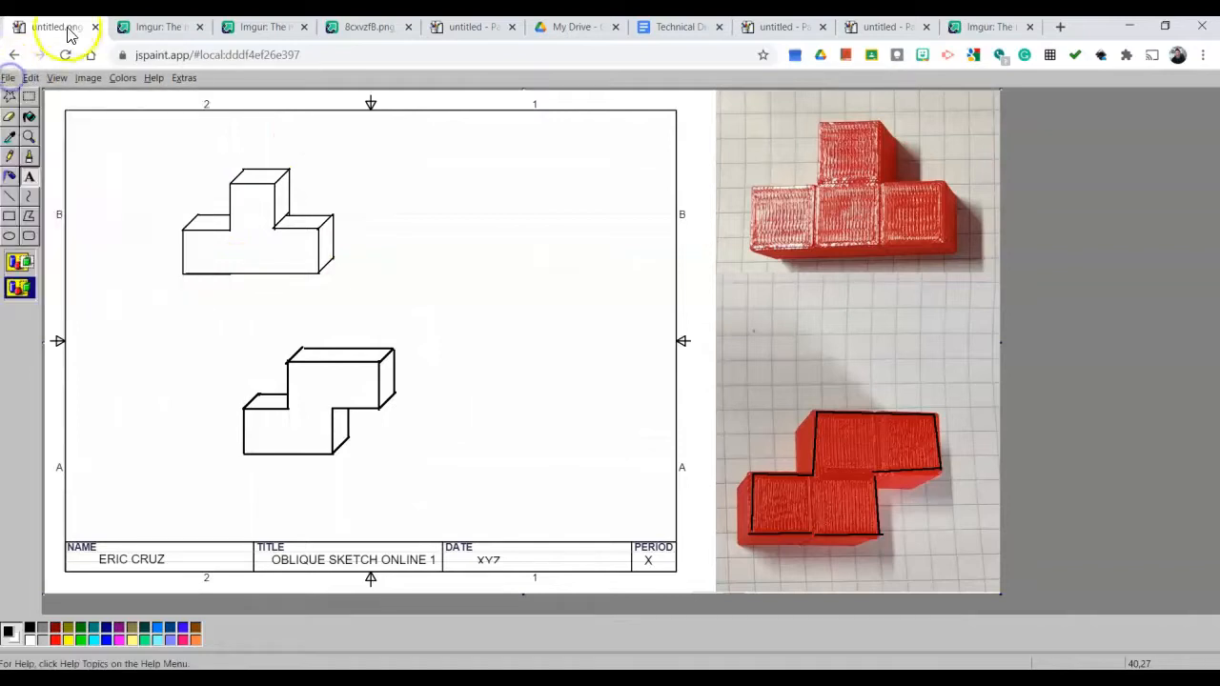